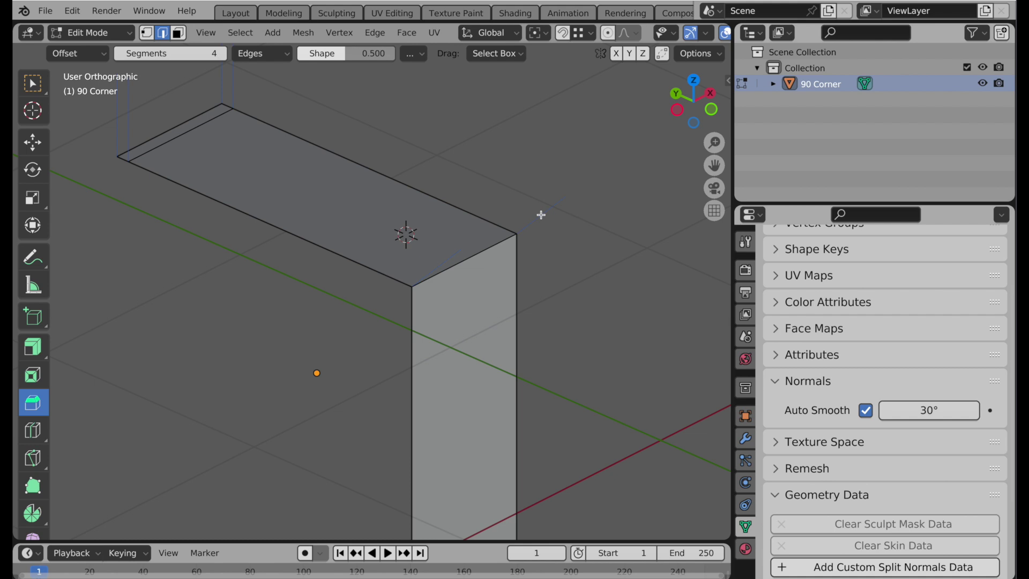
Bevel the bar's outer corner edge 3.14" wide with 4 segments and Harden Normals enabled
click(456, 267)
drag(503, 230, 522, 211)
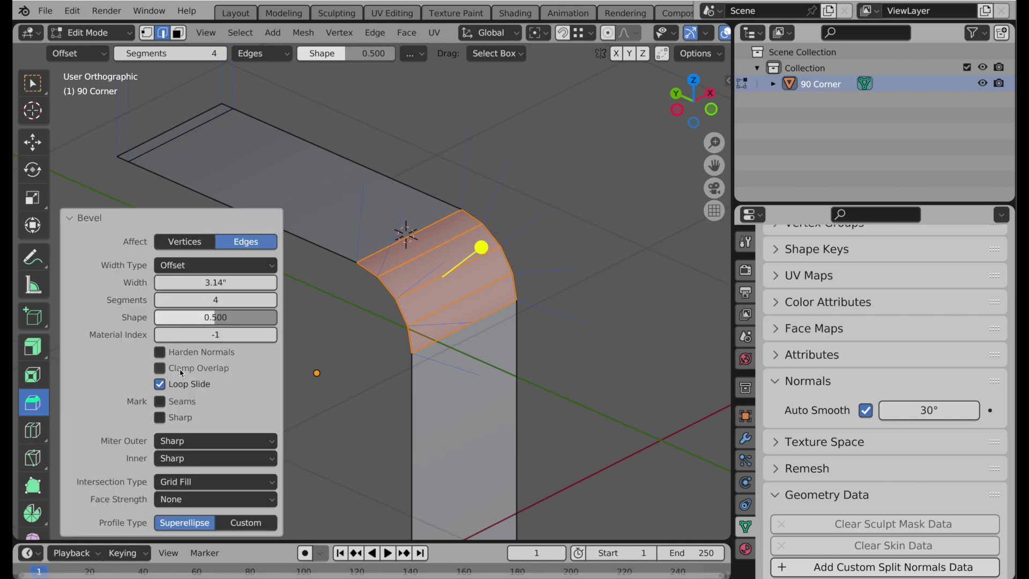
click(163, 354)
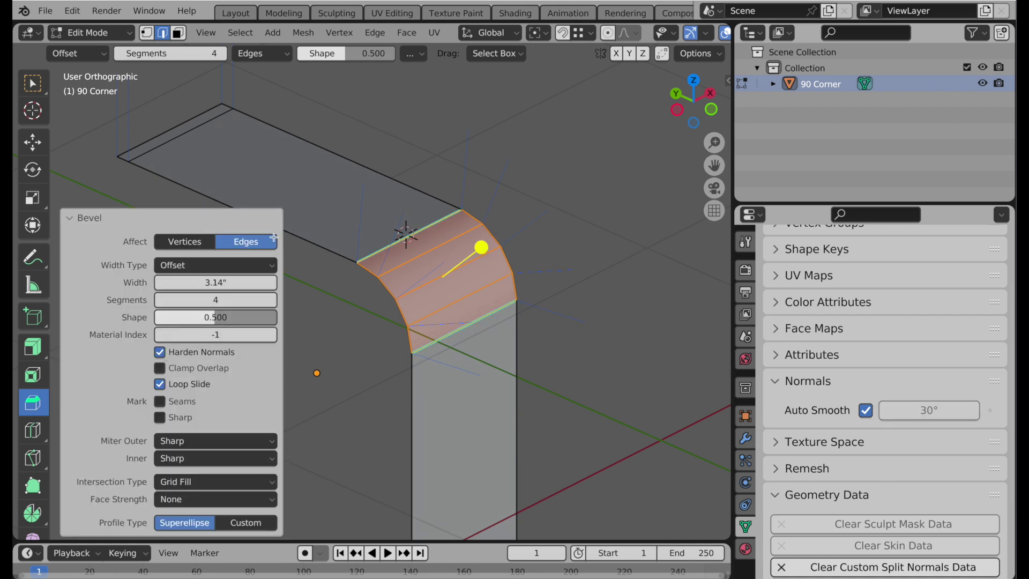
click(33, 142)
Back in Object Mode, add a Catmull-Clark Subdivision Surface modifier to the 90 Corner object
click(499, 142)
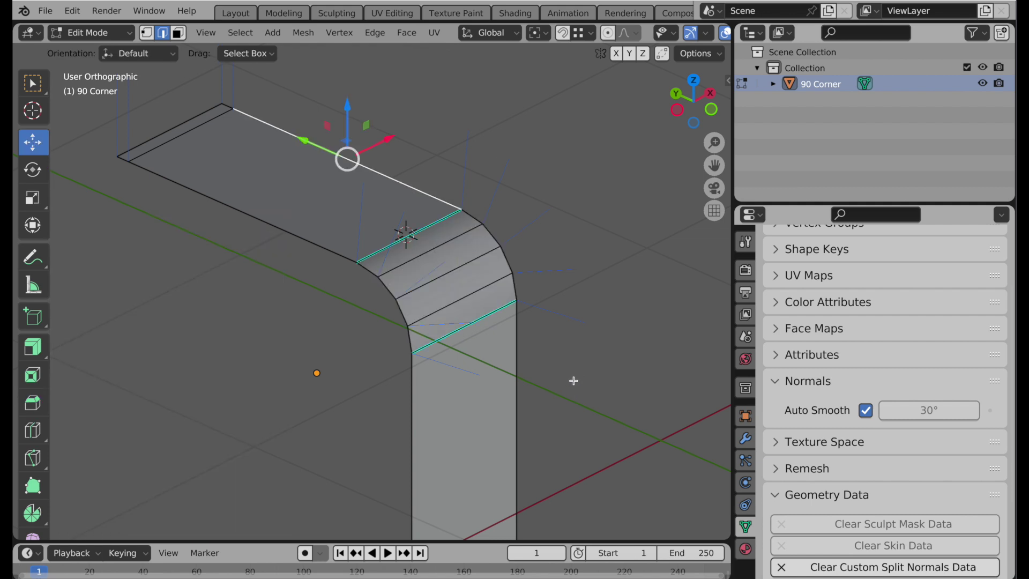
key(Tab)
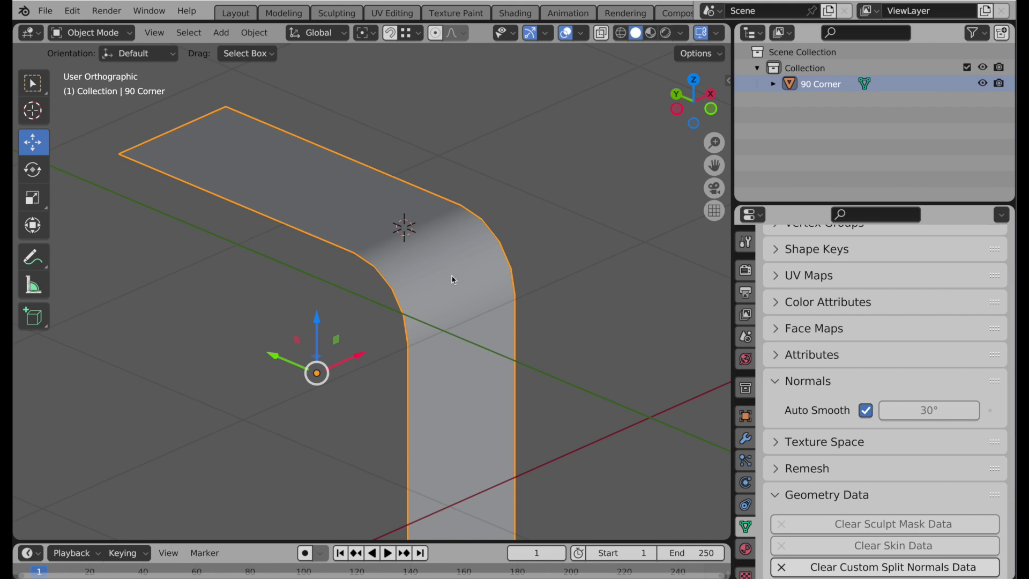
scroll(468, 270, up, 1)
scroll(469, 270, down, 1)
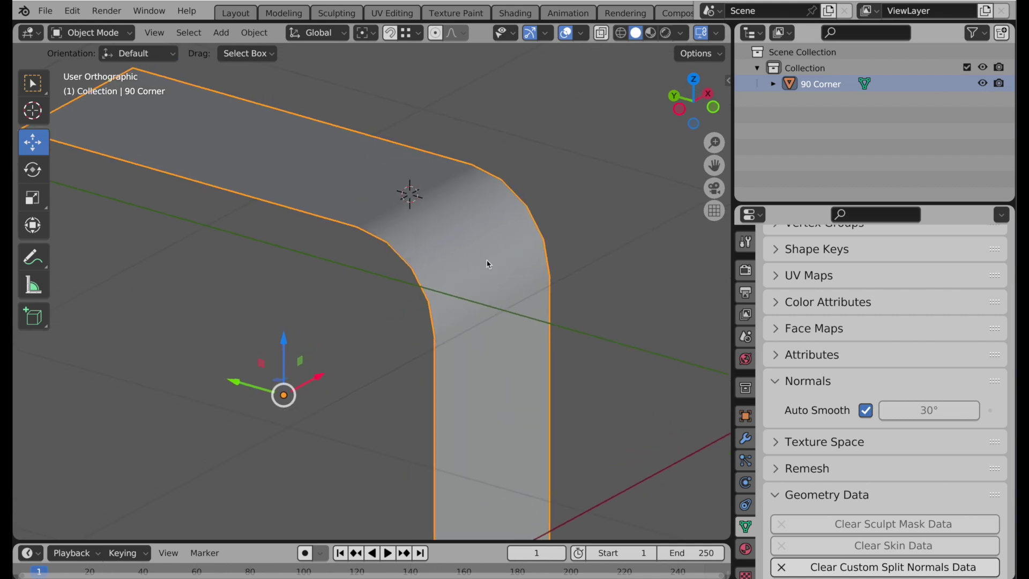
click(745, 439)
click(806, 278)
scroll(798, 305, down, 3)
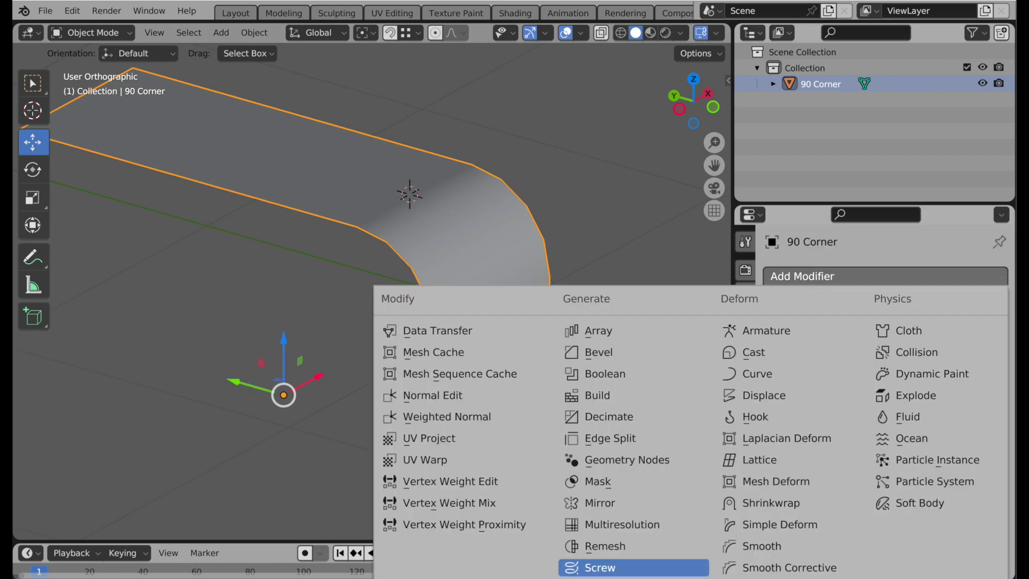
scroll(621, 498, down, 4)
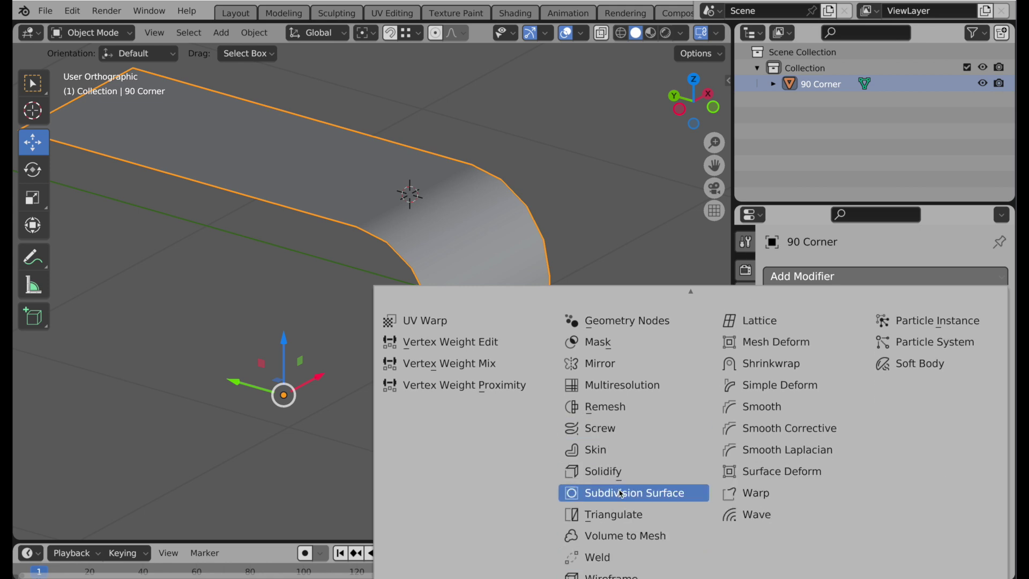
click(621, 493)
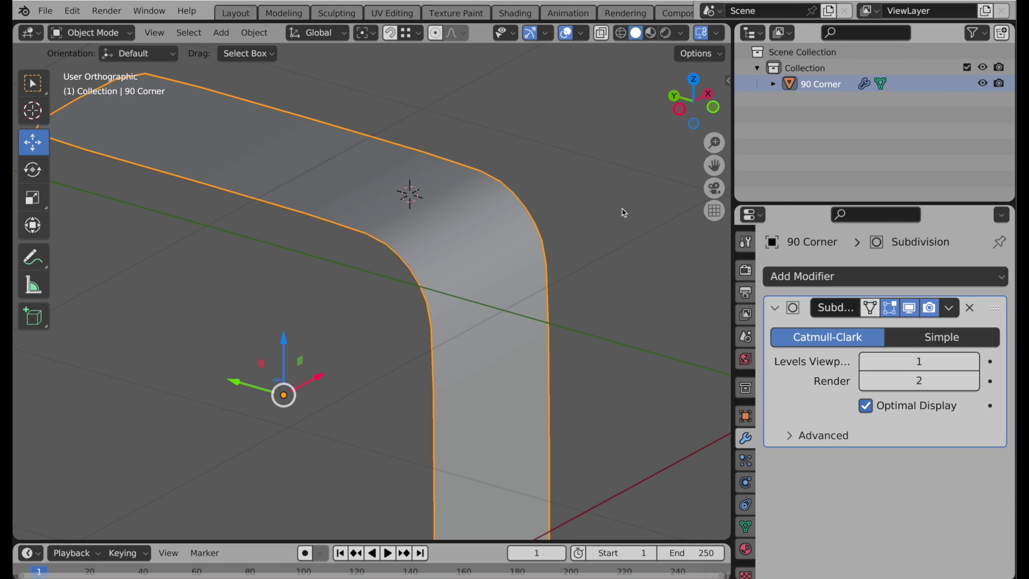
View the corner straight from the -X side in wireframe shading
click(679, 109)
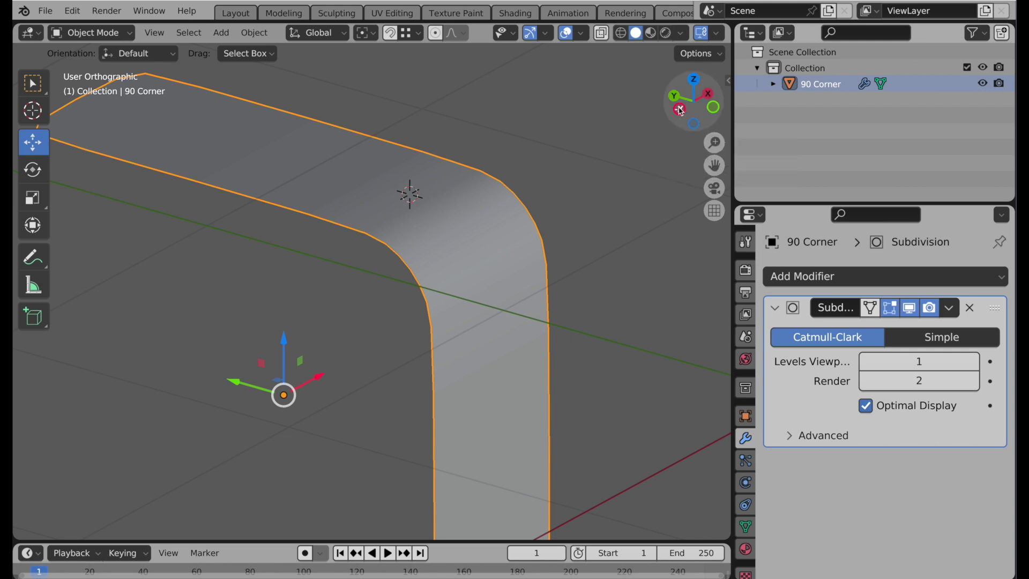
click(620, 32)
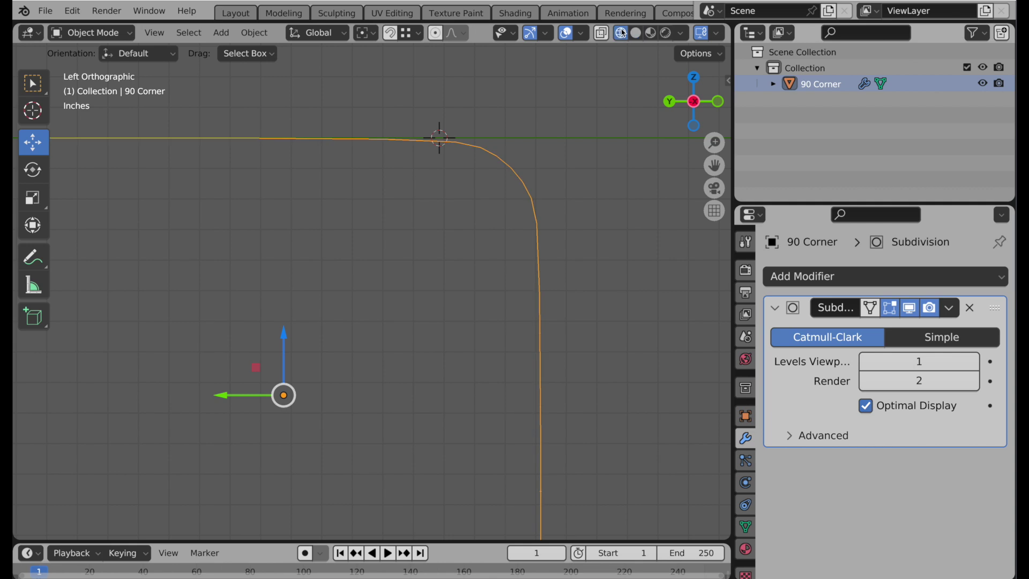
scroll(559, 224, up, 4)
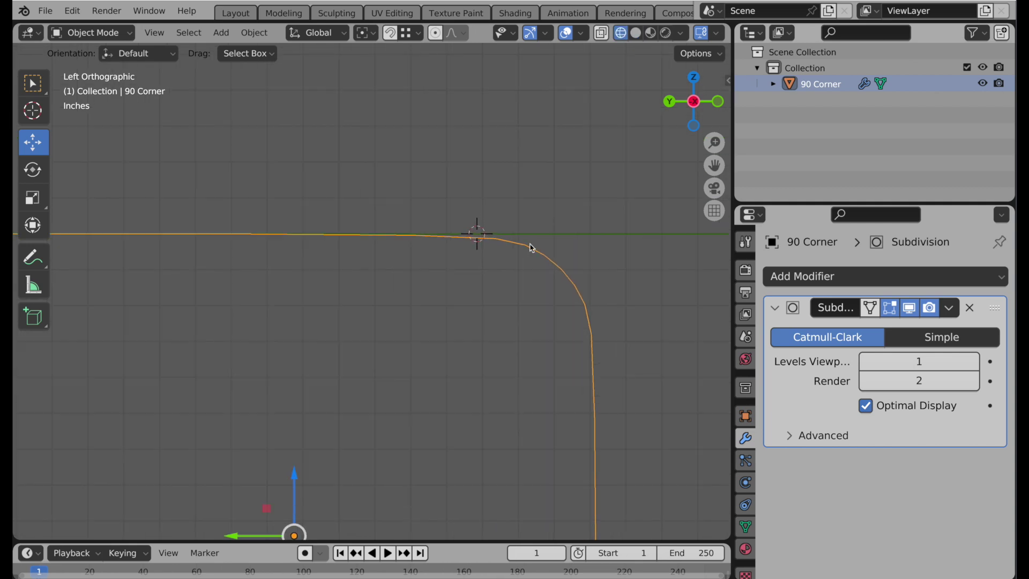
Set the Subdivision Surface Levels Viewport to 2 and orbit back to an angled view
click(900, 361)
text(2)
key(Return)
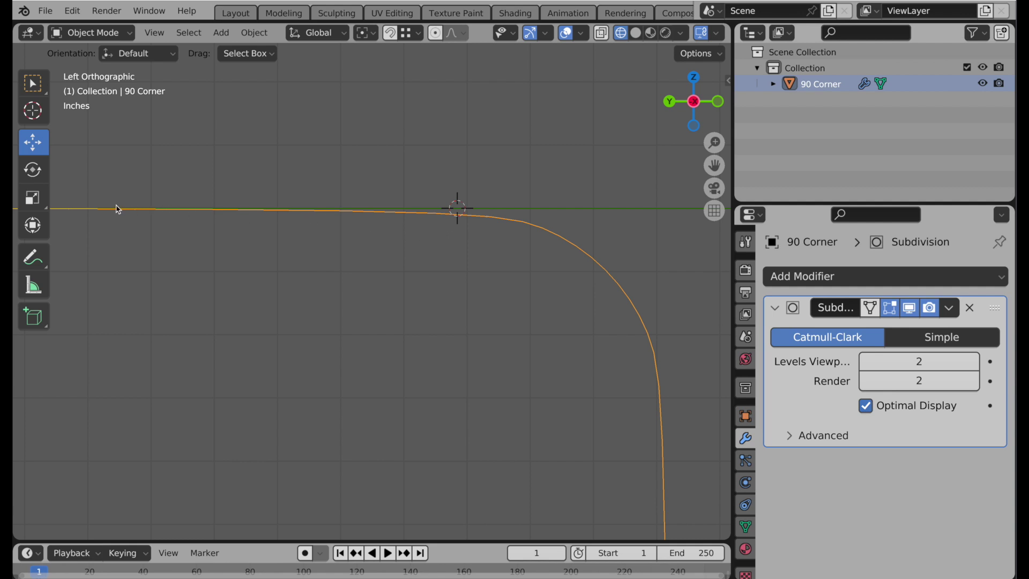
scroll(118, 209, down, 2)
scroll(269, 251, down, 4)
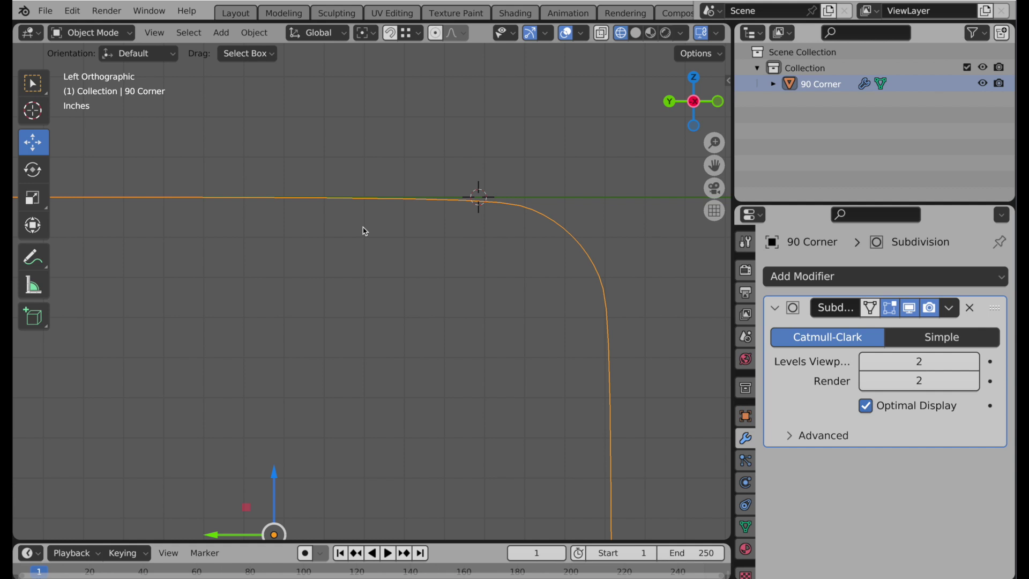
middle_drag(386, 230, 404, 292)
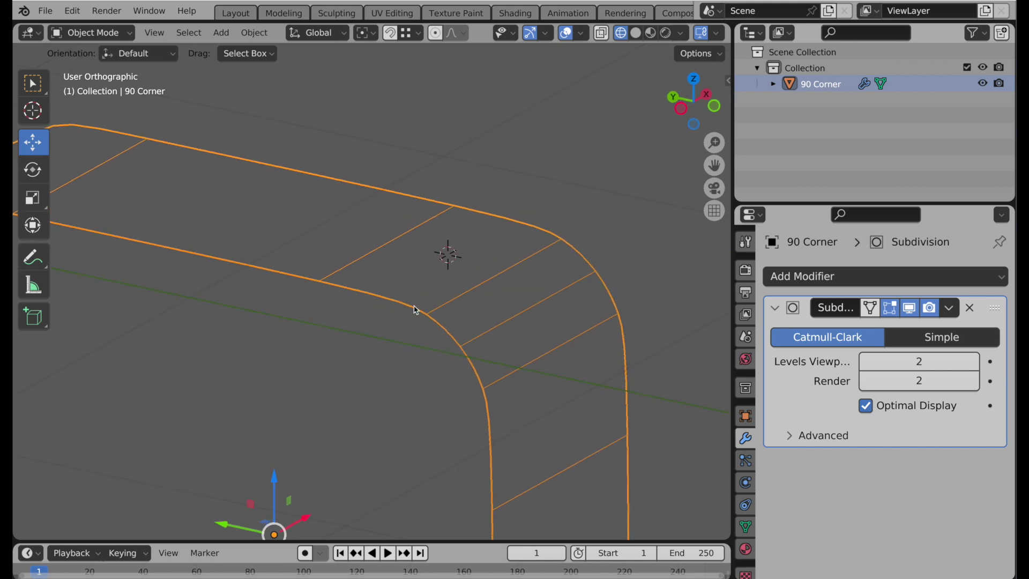
Return to solid shading, zoom in on the beveled corner, and enter Edit Mode on the 90 Corner mesh
click(635, 33)
mouse_move(551, 207)
middle_down()
mouse_move(525, 243)
mouse_move(513, 238)
middle_up()
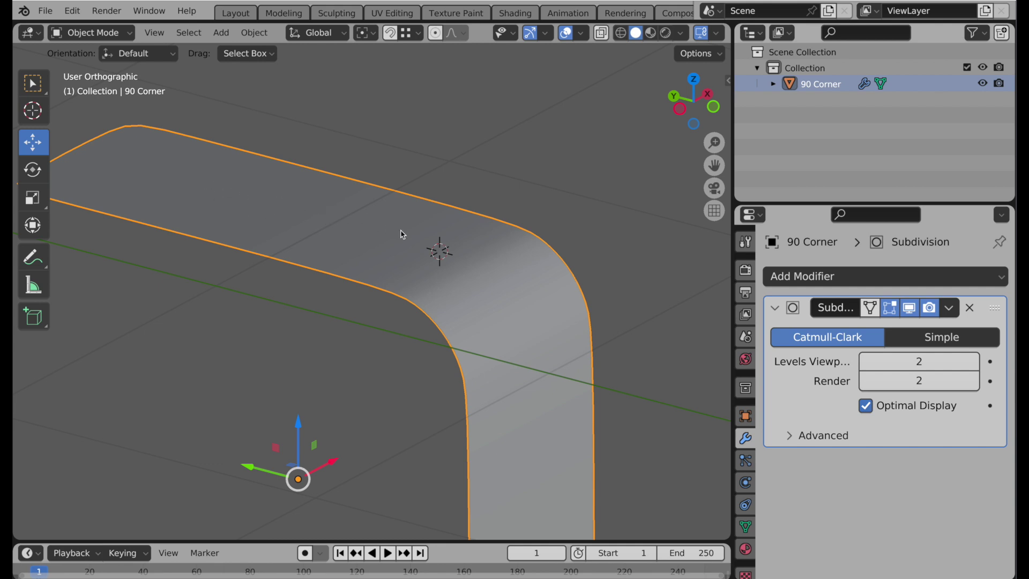
scroll(434, 265, up, 7)
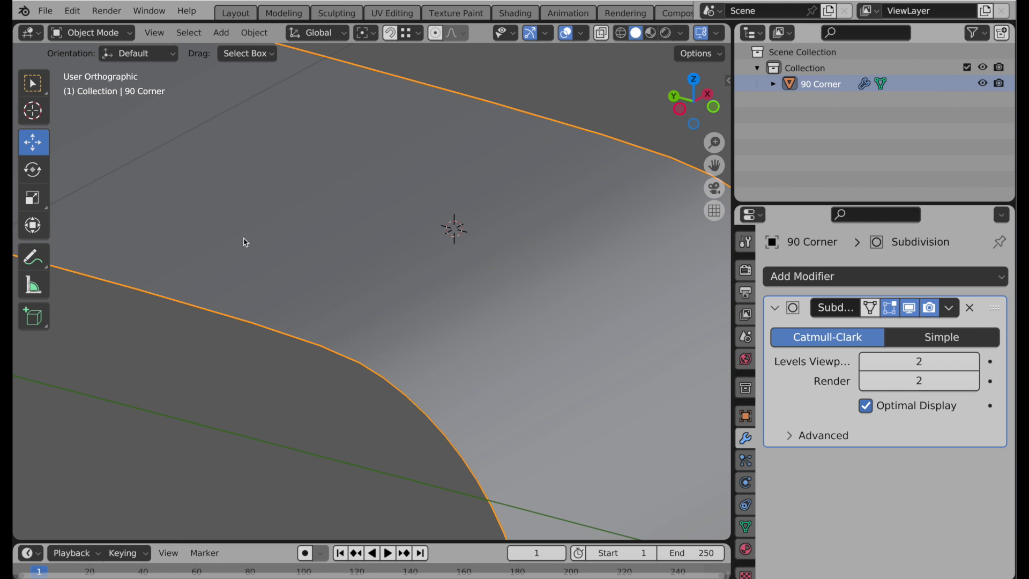
key(Tab)
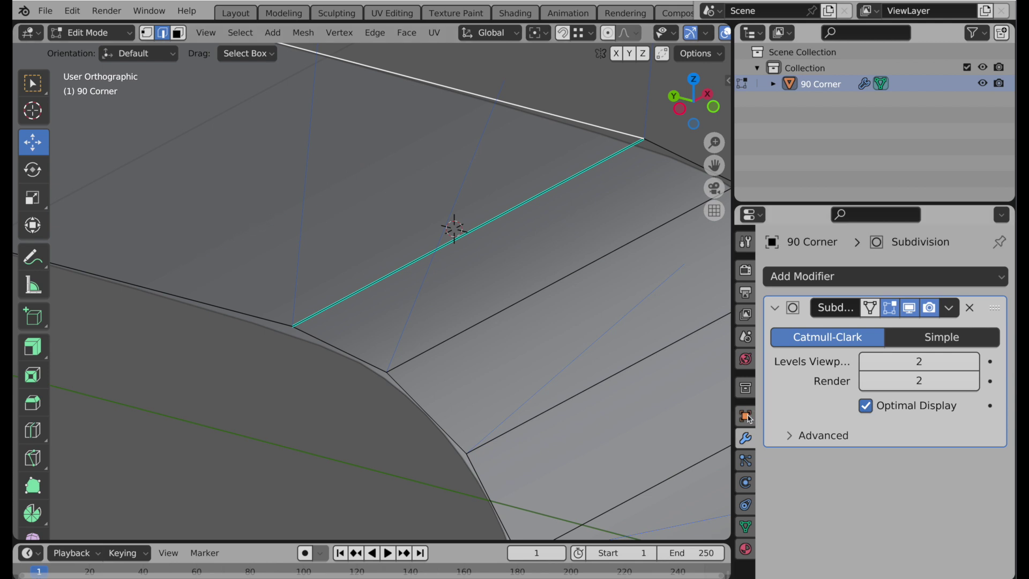
scroll(634, 33, down, 5)
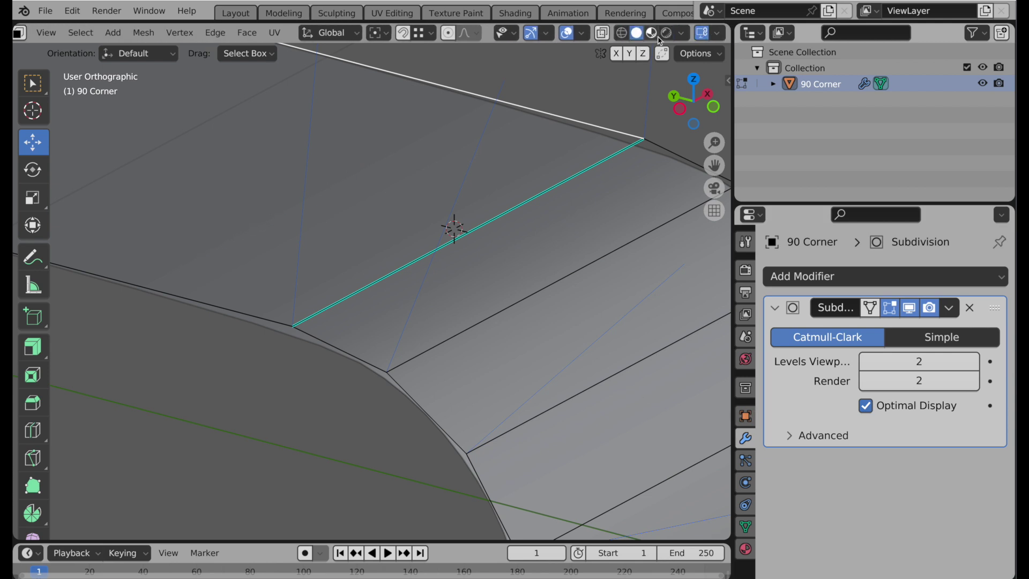
click(621, 33)
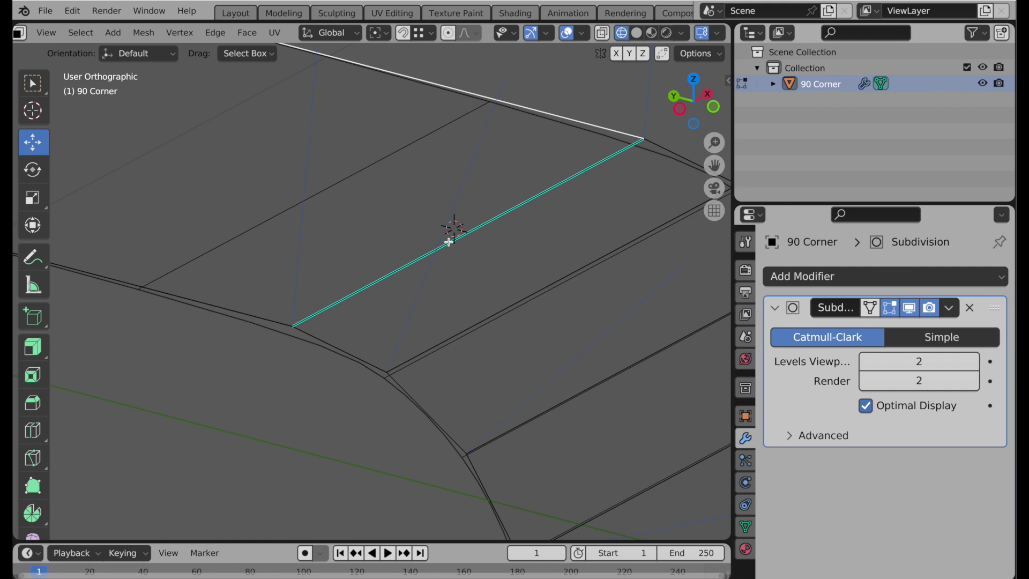
click(636, 32)
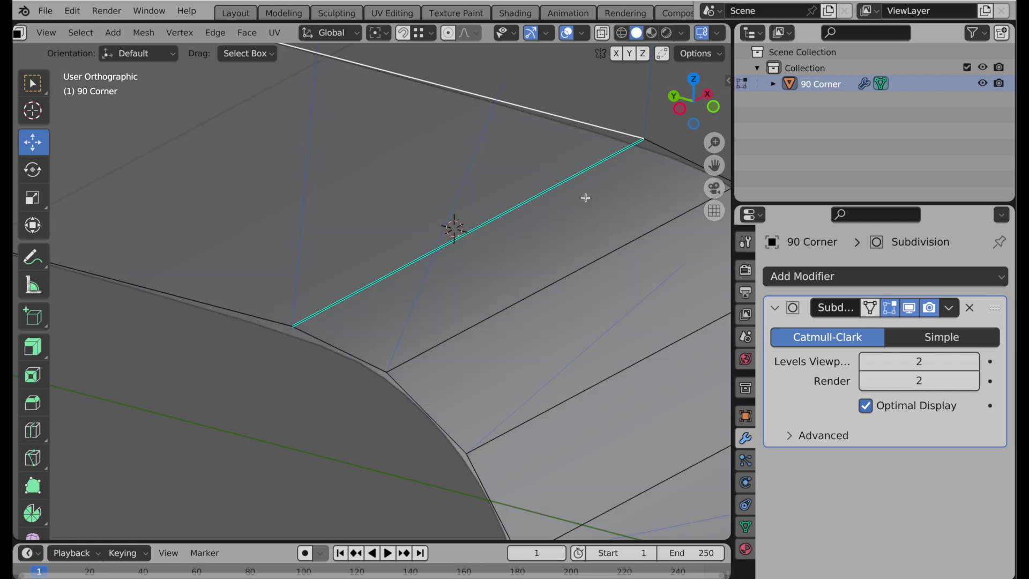
scroll(586, 195, down, 7)
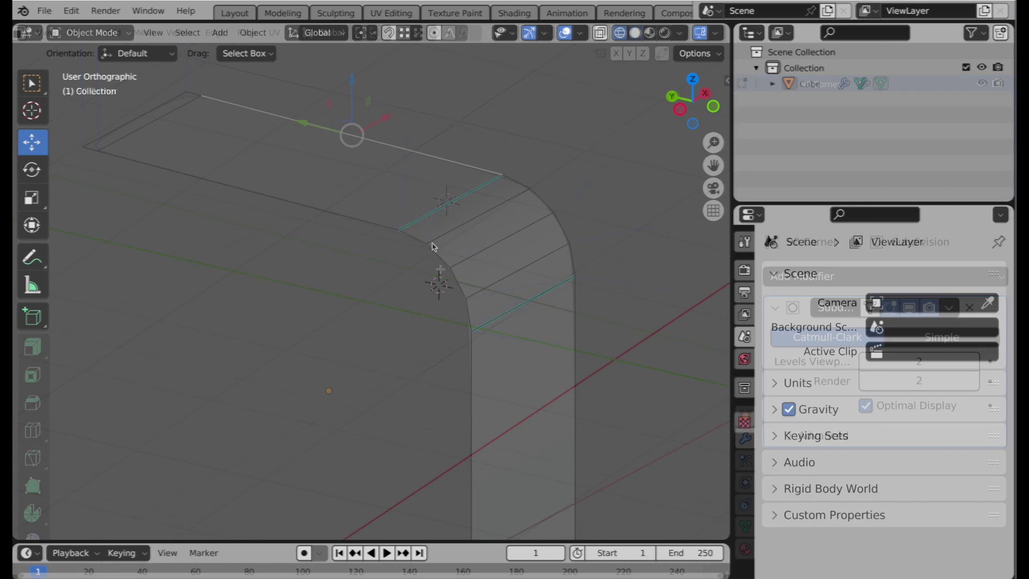
Add a 24" cube, shade it smooth with 30° Auto Smooth, and enter Edit Mode
key(shift+a)
mouse_move(418, 244)
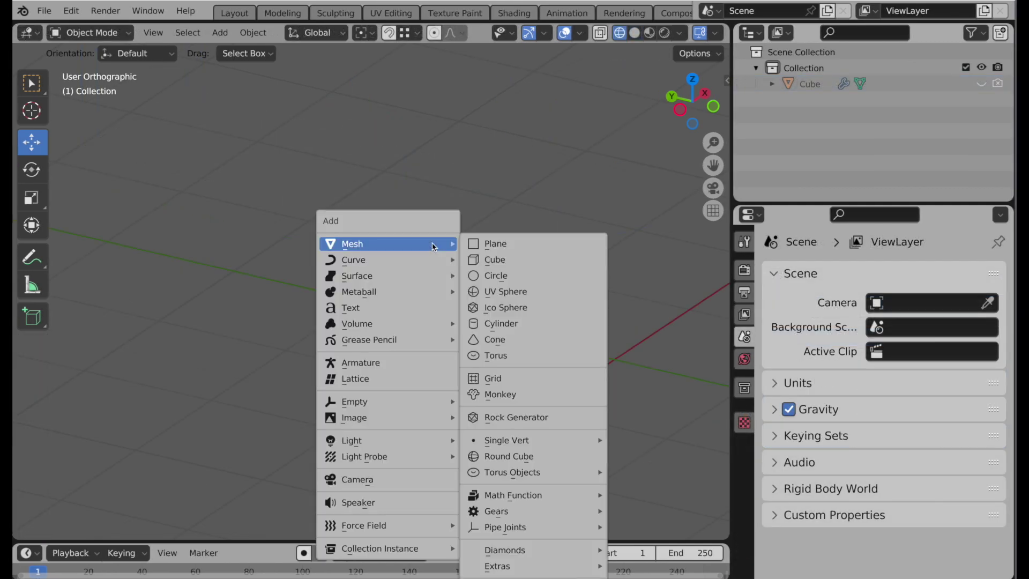
click(522, 261)
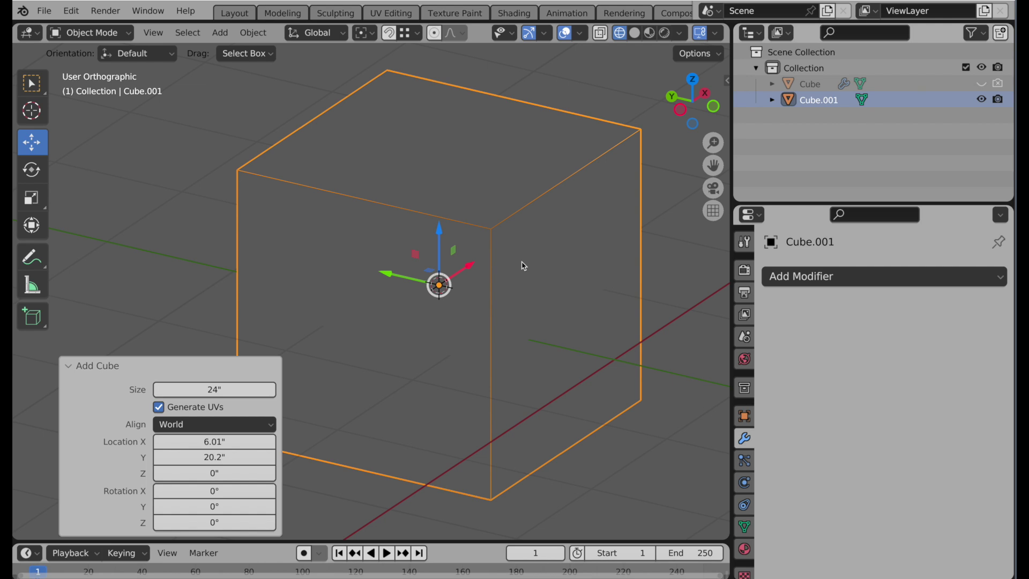
right_click(523, 265)
click(523, 264)
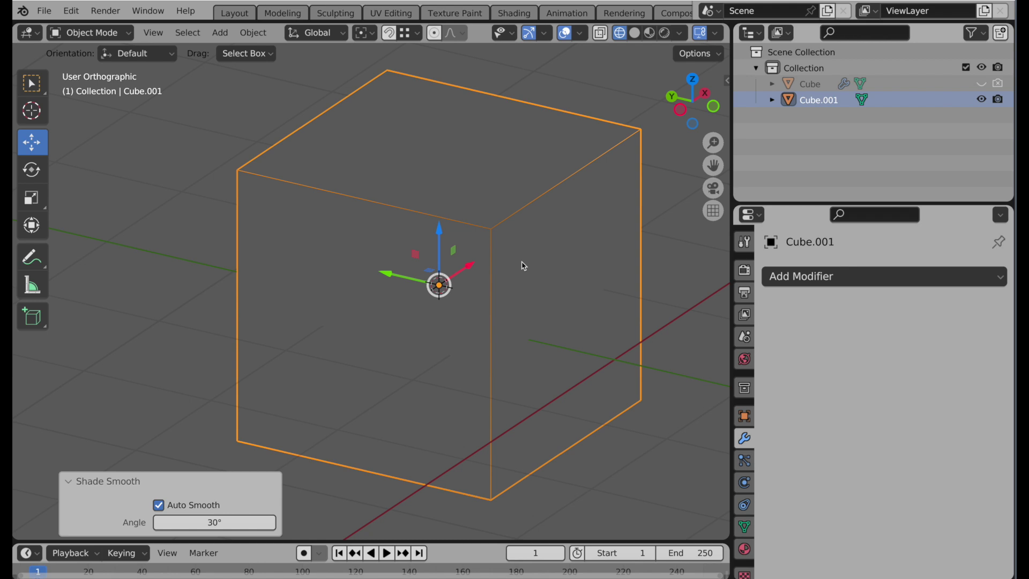
key(Tab)
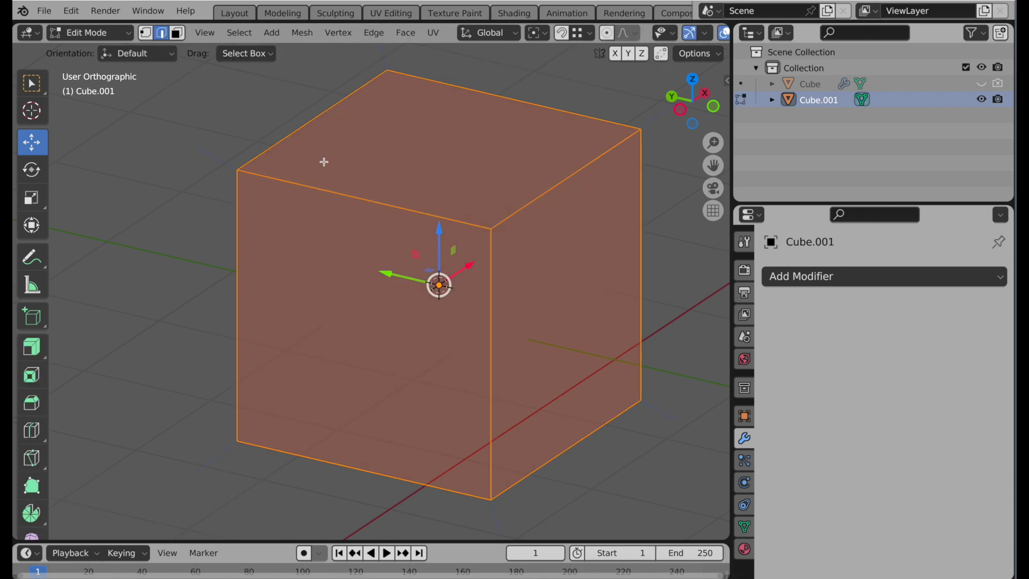
Bevel all of the cube's edges with 2 segments at shape 1.0, about 2.35" wide
click(32, 402)
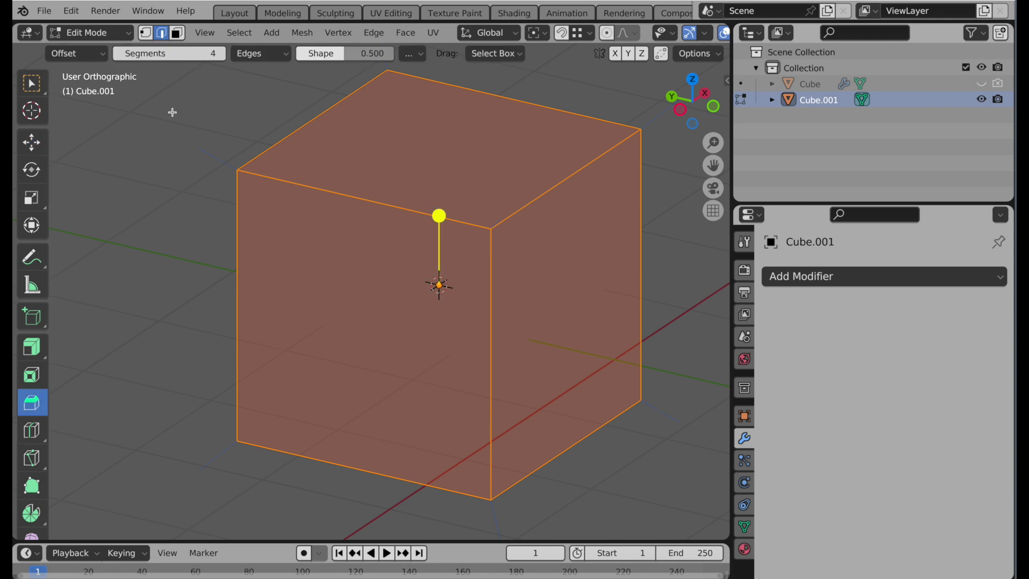
click(196, 54)
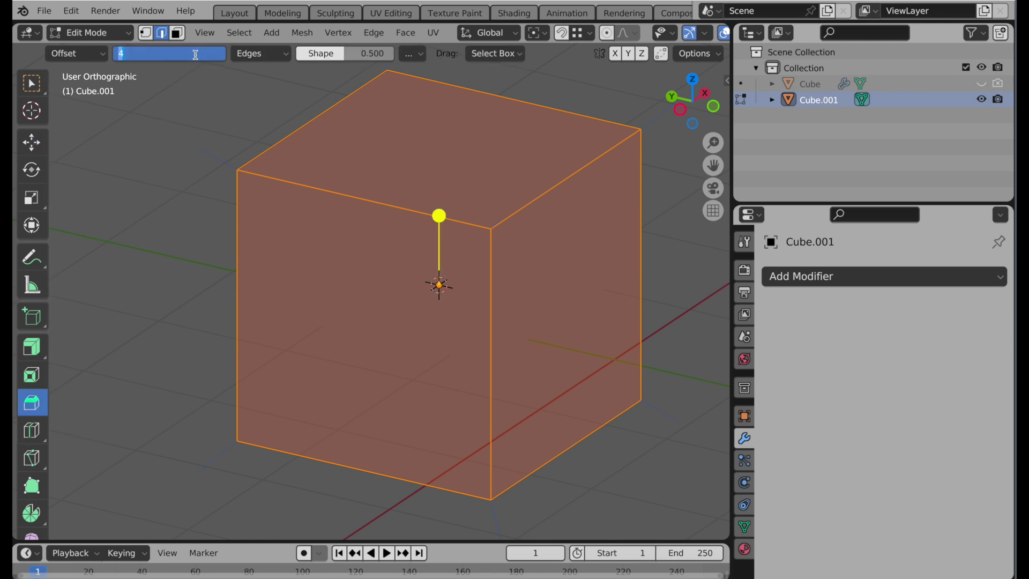
text(2)
key(Tab)
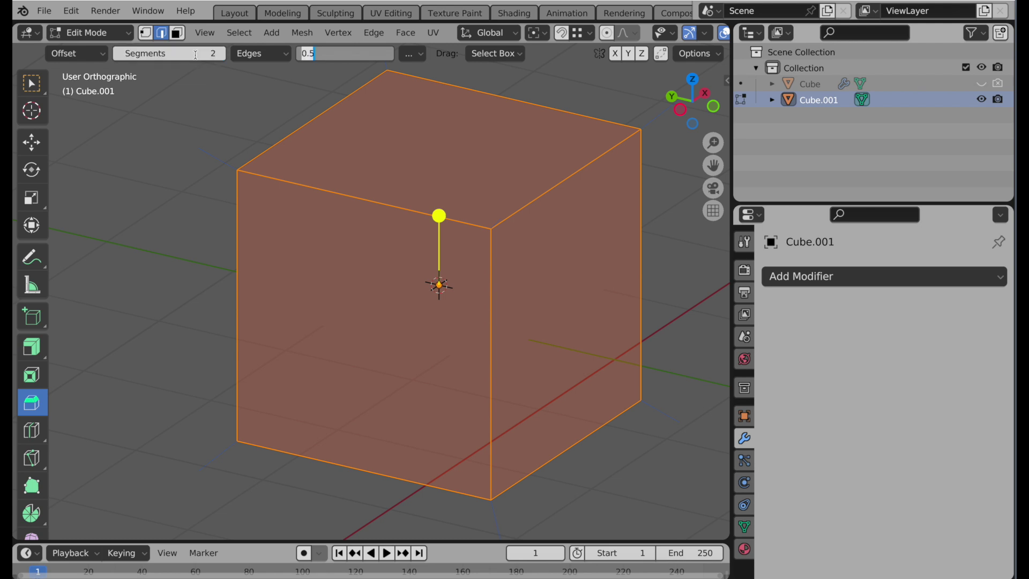
text(1)
key(Return)
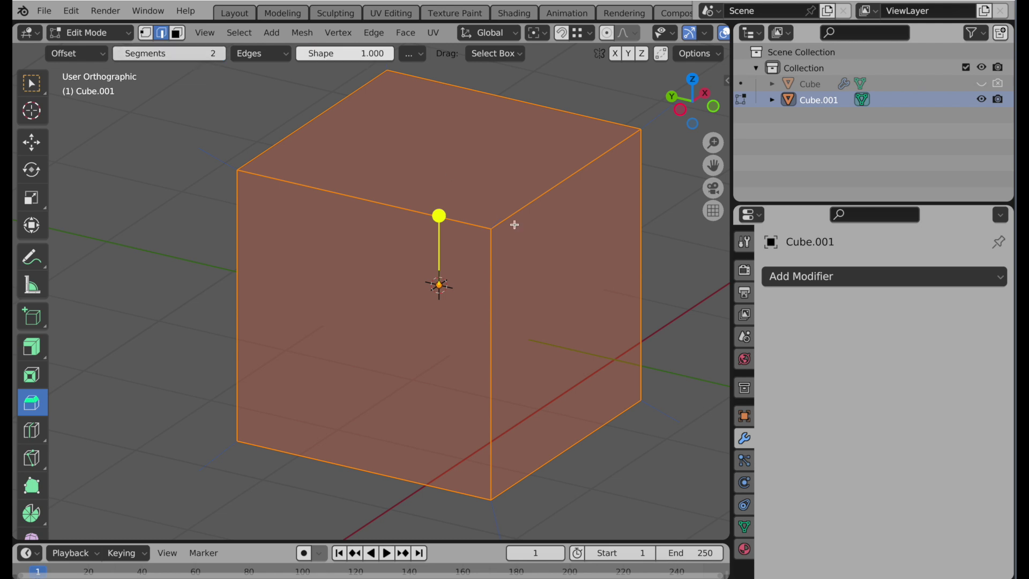
drag(439, 215, 446, 207)
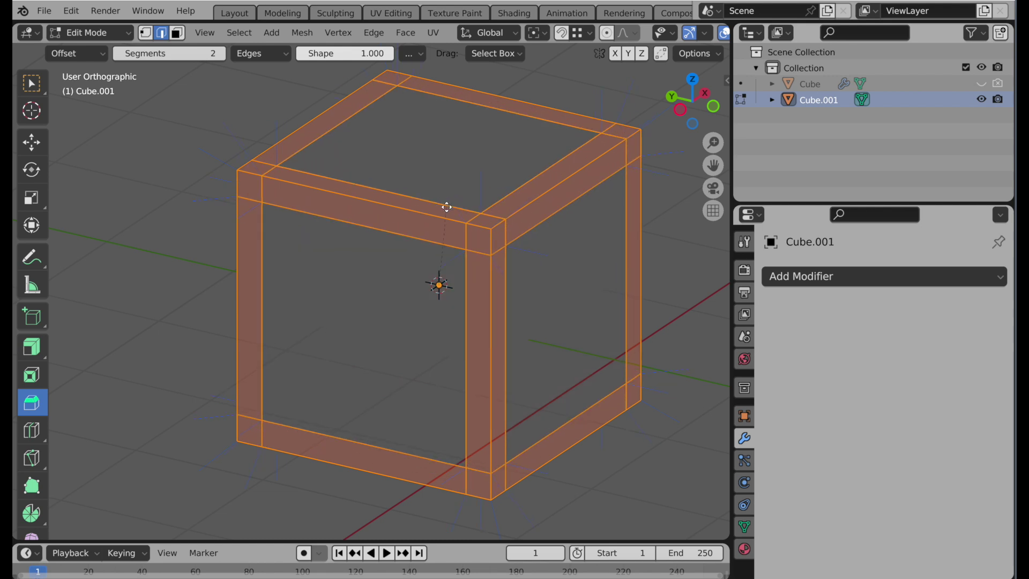
drag(447, 207, 446, 208)
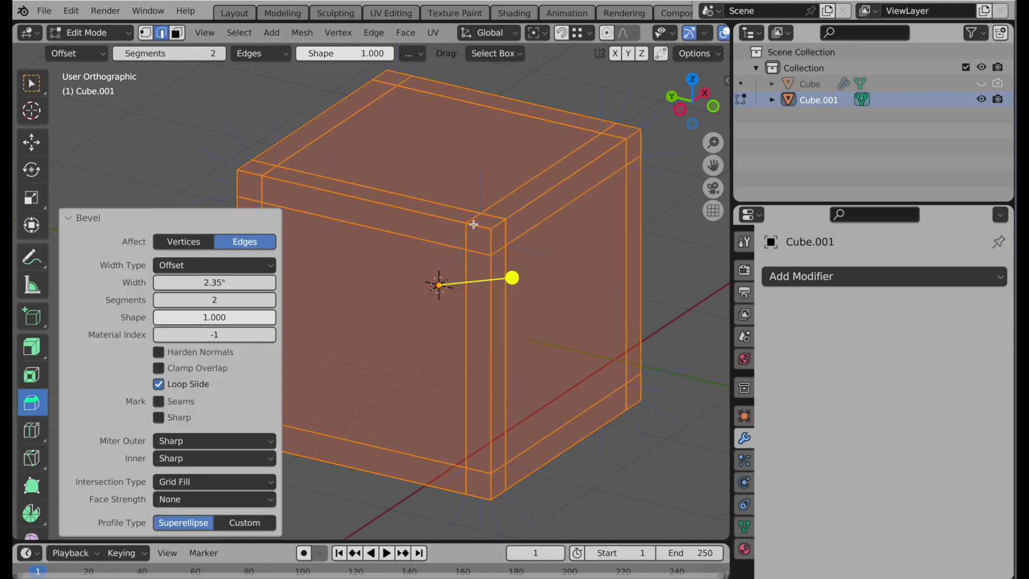
Deselect everything, then select only the cube's sharp edges
click(232, 117)
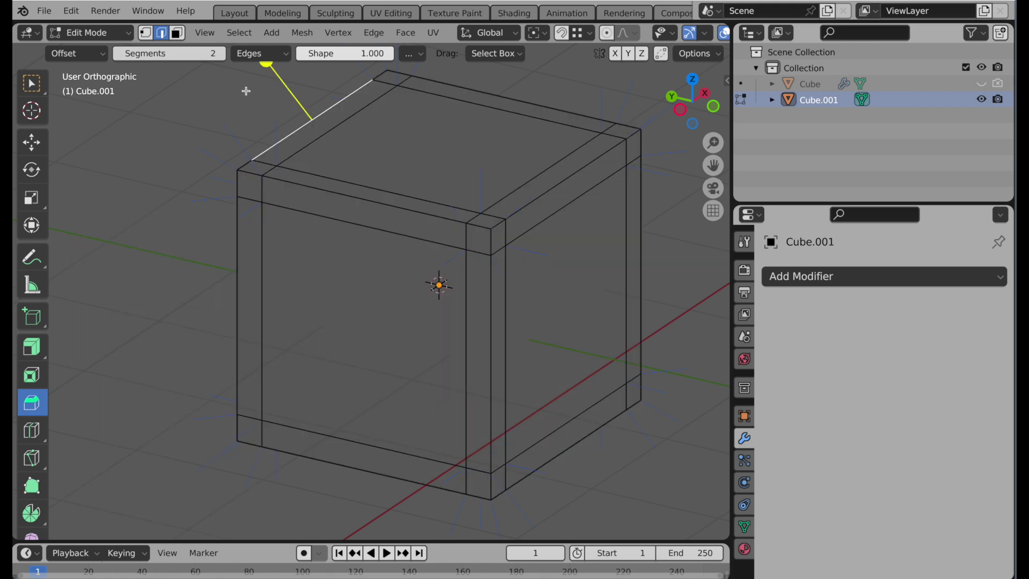
click(241, 33)
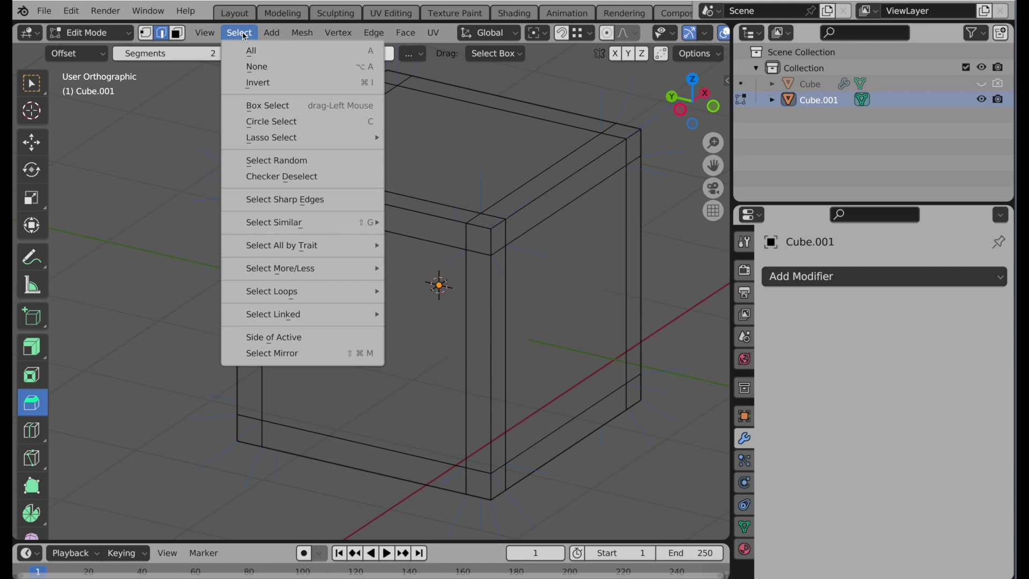
click(269, 200)
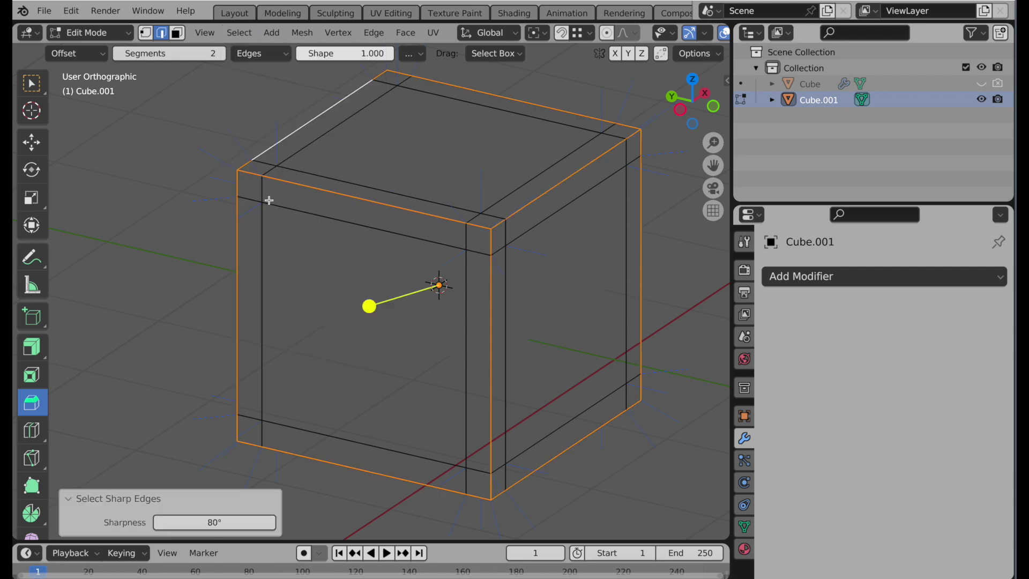
scroll(491, 229, up, 4)
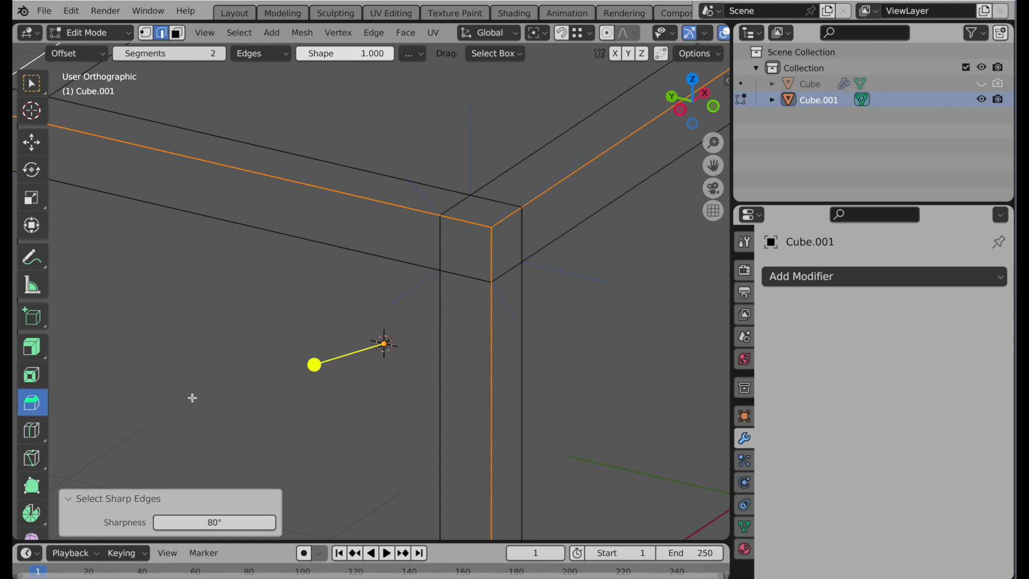
Bevel the selected sharp edges with 4 segments at shape 0.5, about 1.9" wide
click(181, 55)
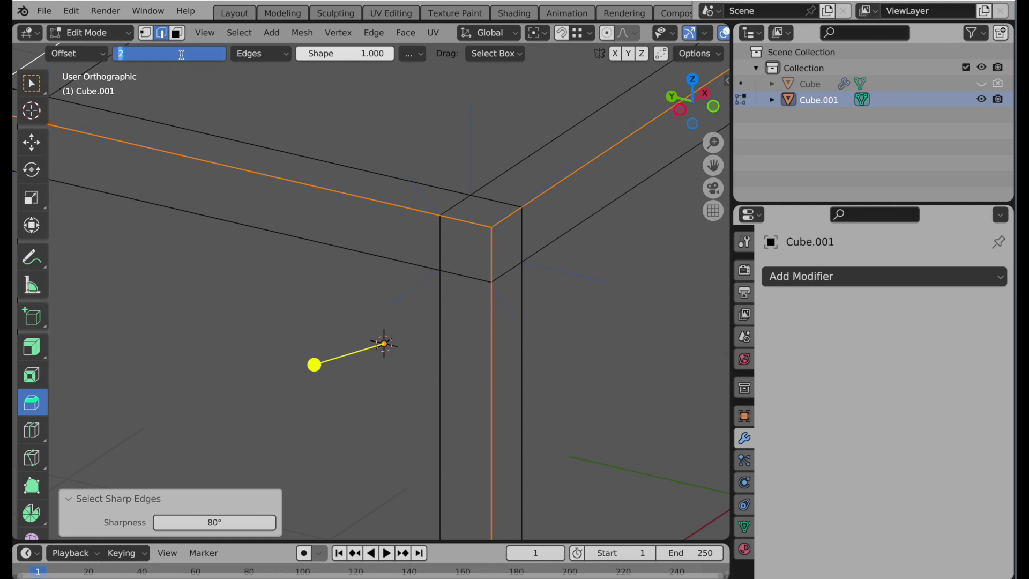
text(4)
key(Tab)
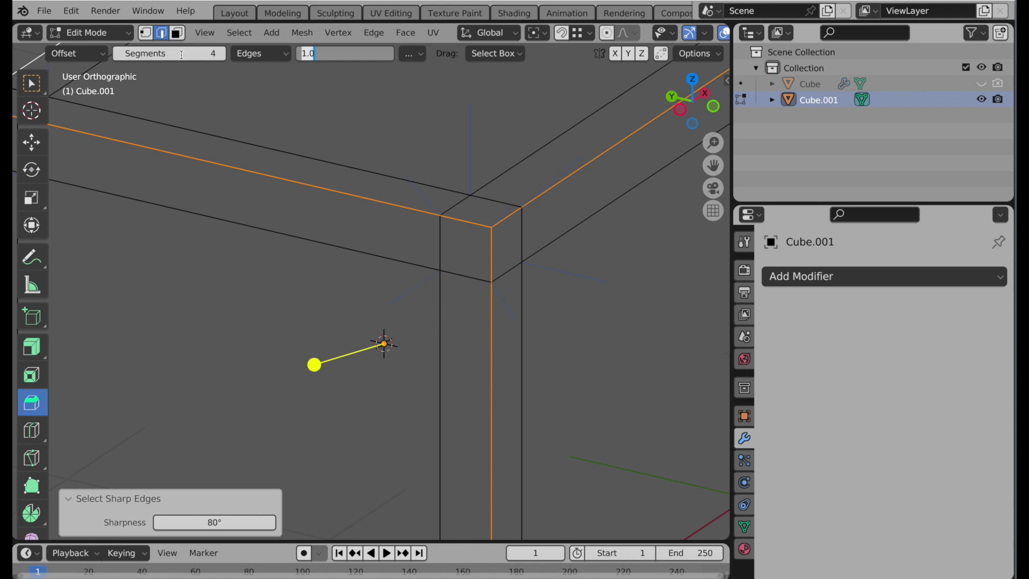
key(BackSpace)
text(.5)
key(Return)
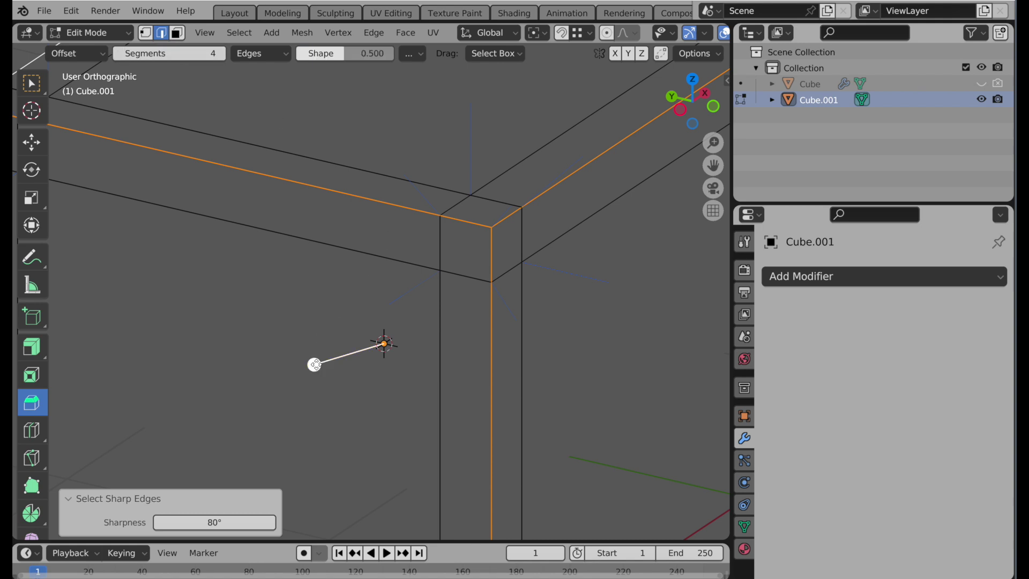
drag(312, 363, 301, 372)
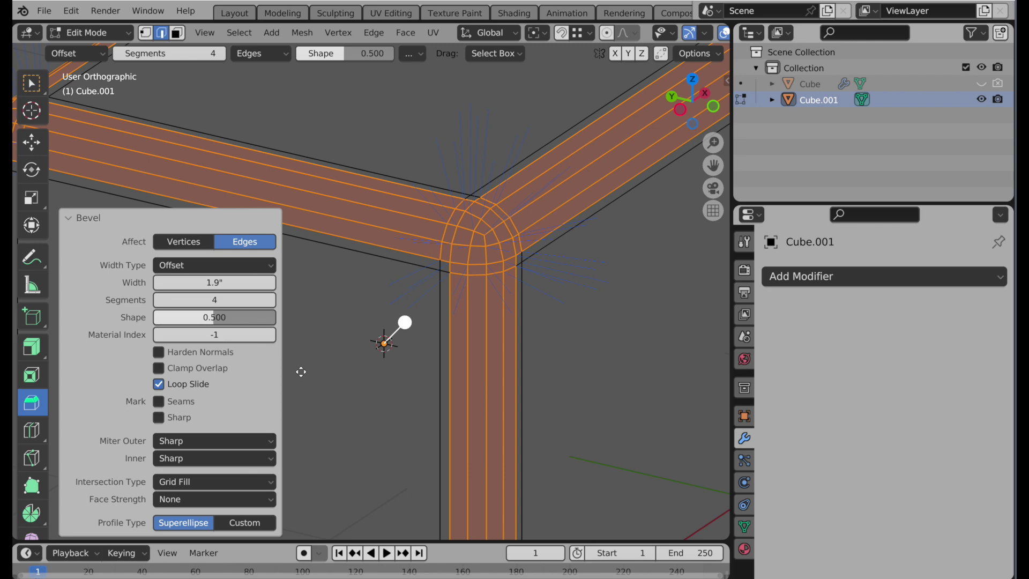
scroll(477, 220, down, 1)
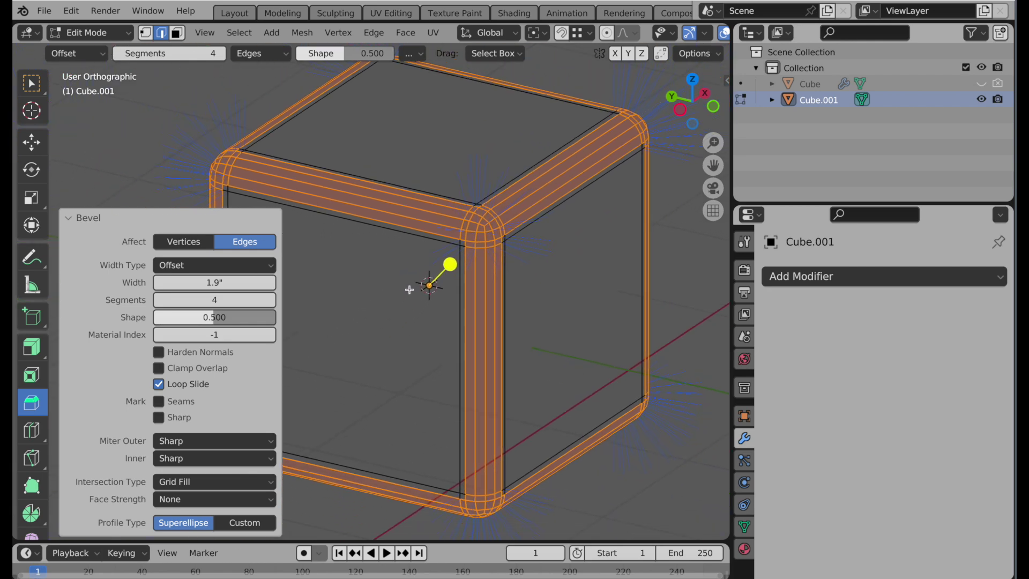
In Object Mode with solid shading, add a Subdivision Surface modifier to Cube.001
key(Tab)
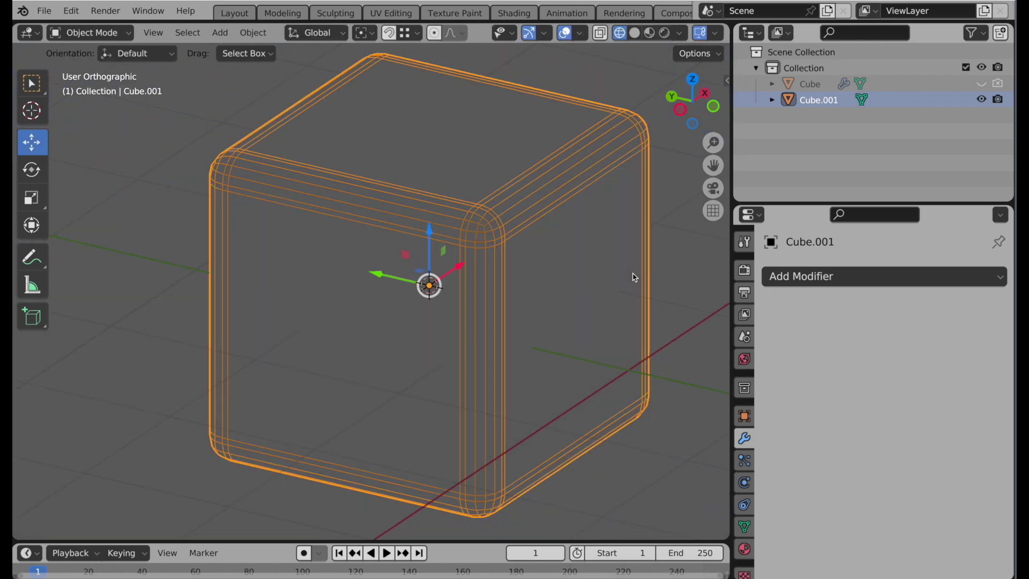
click(635, 32)
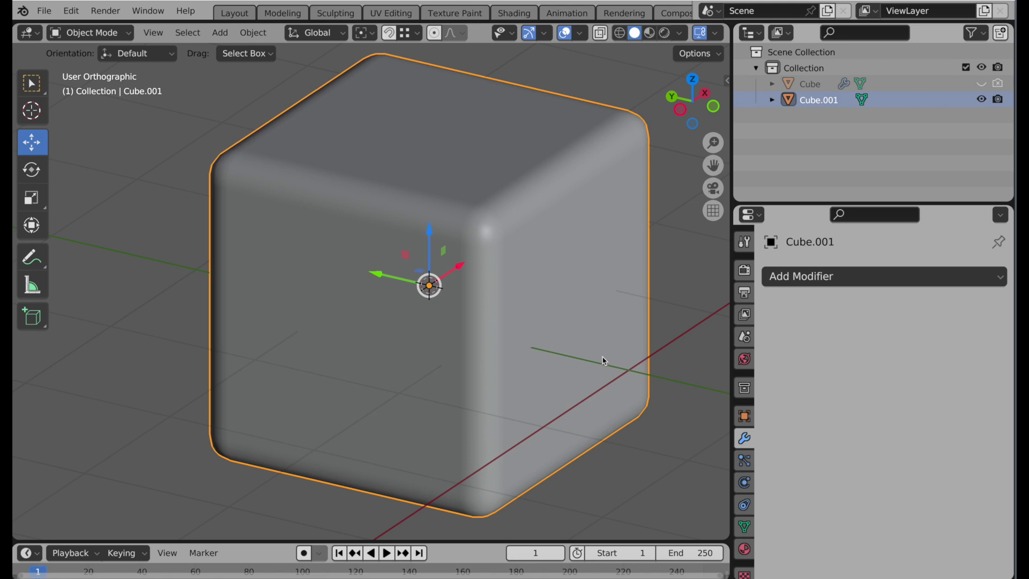
click(820, 276)
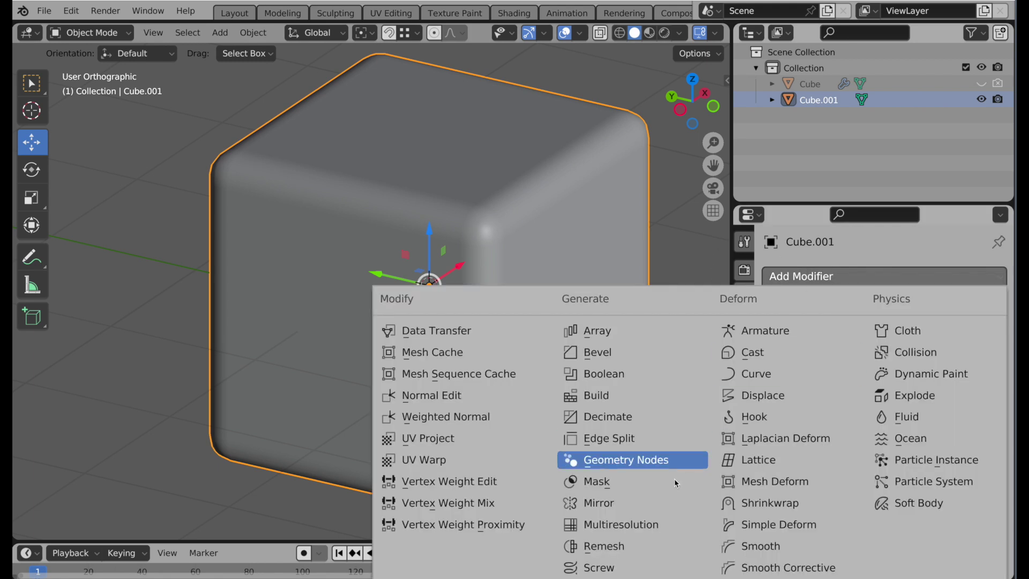
scroll(643, 535, down, 6)
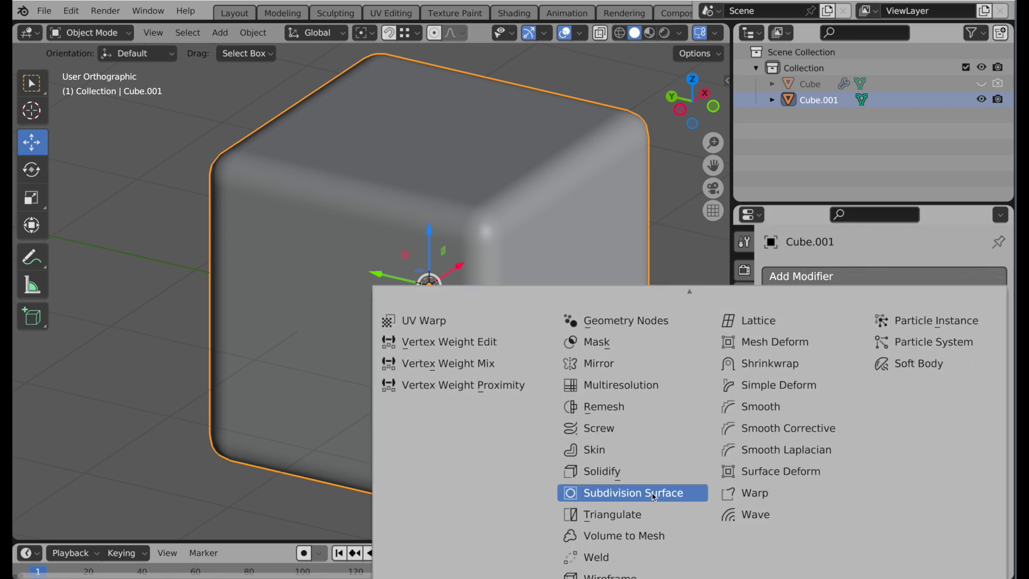
click(652, 496)
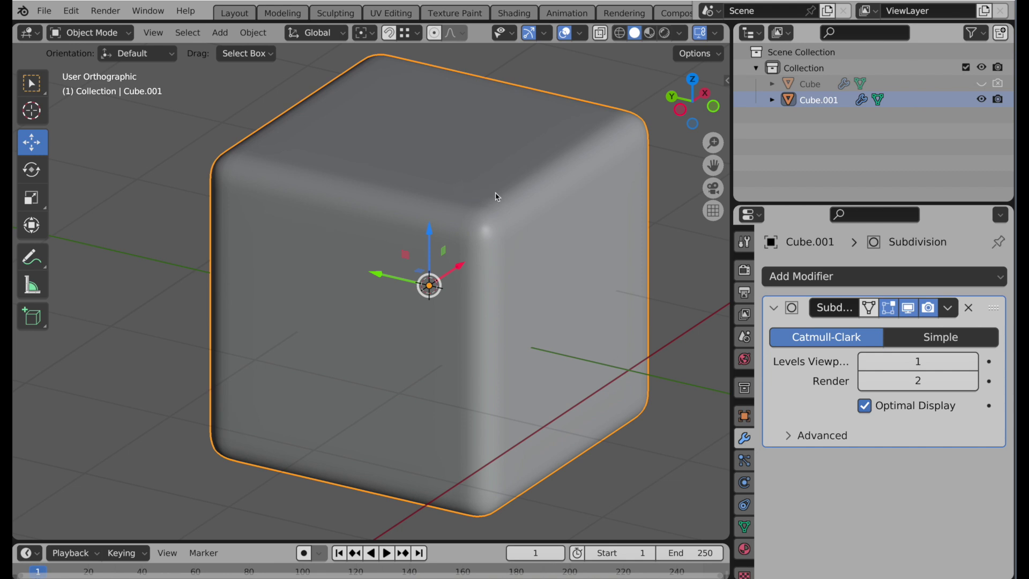
Toggle the modifier's viewport display off and on twice to compare the smoothing
click(908, 309)
click(909, 309)
click(908, 309)
click(908, 310)
In wireframe, inspect the top face and bevel strips, then select the top face's boundary edge loop
click(620, 33)
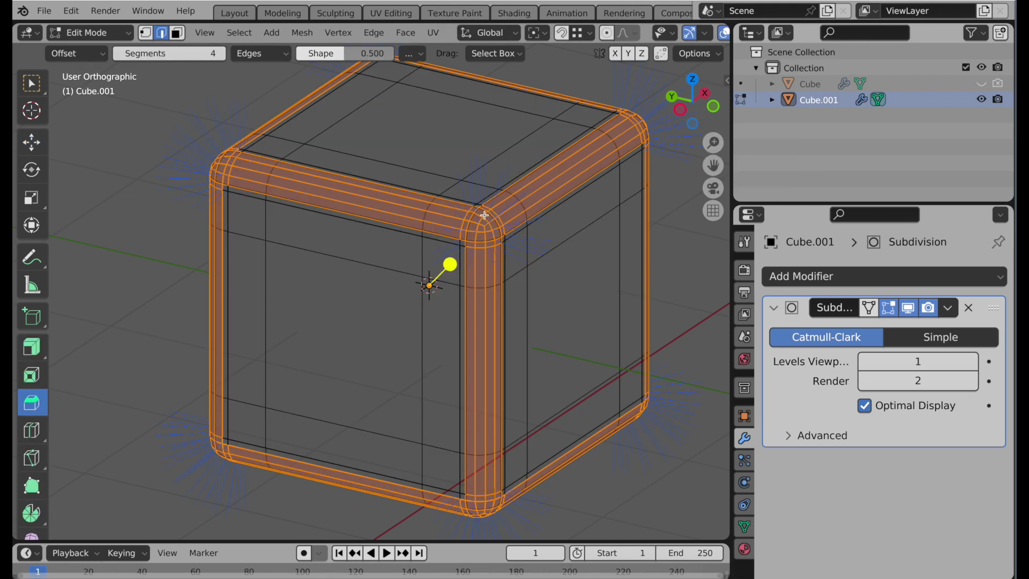
scroll(391, 335, up, 5)
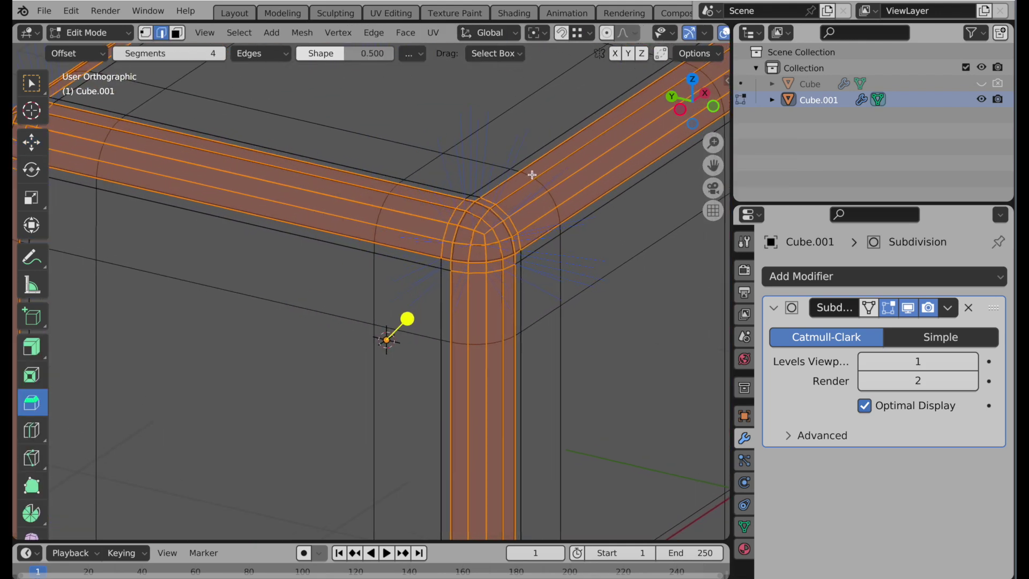
scroll(539, 233, up, 2)
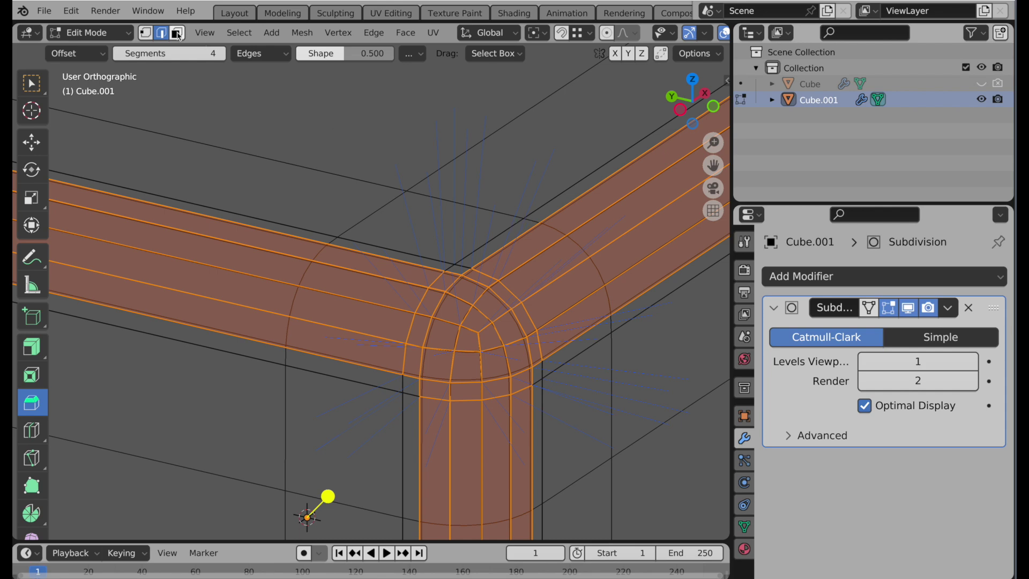
click(176, 33)
click(515, 228)
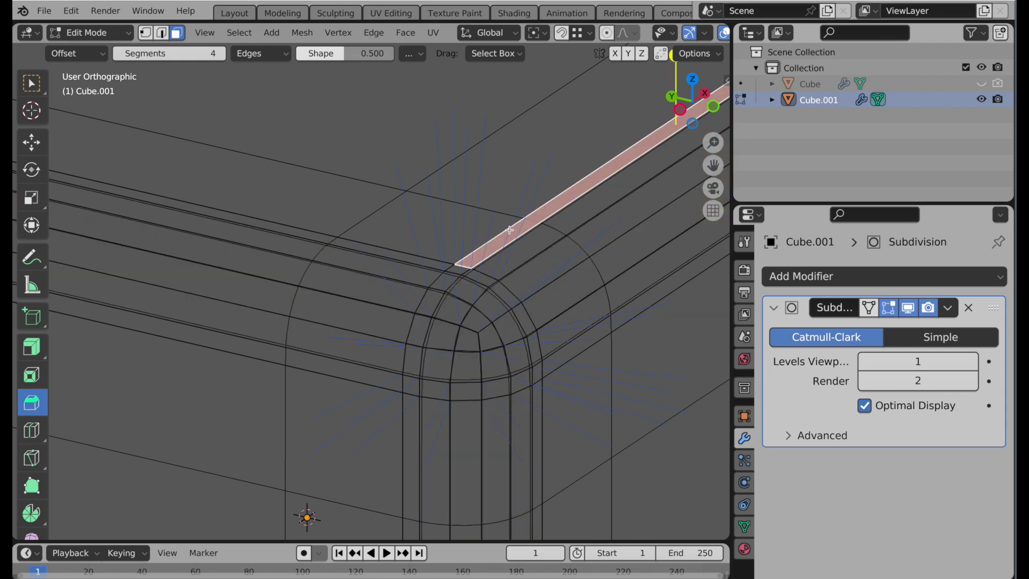
click(470, 200)
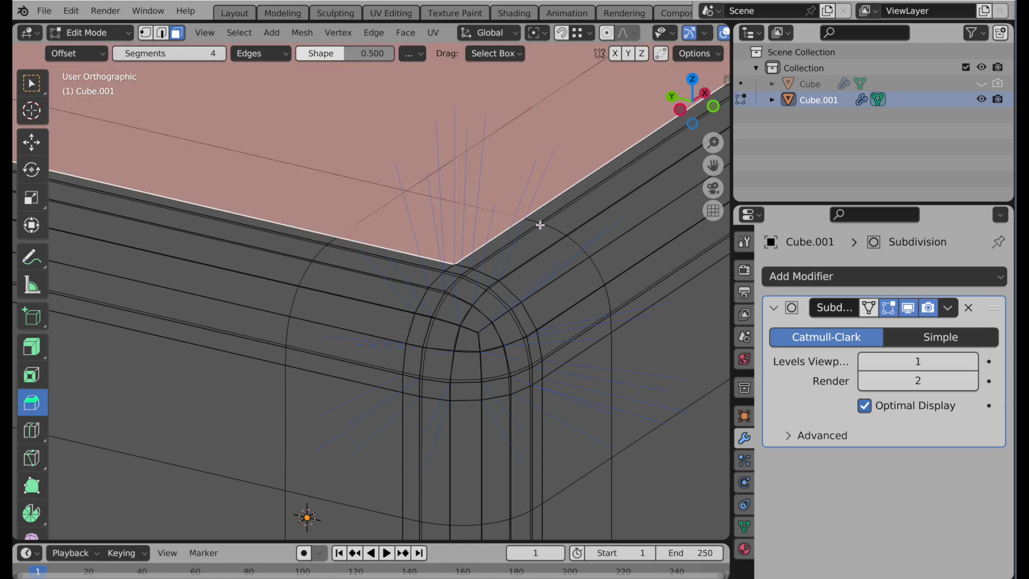
click(525, 221)
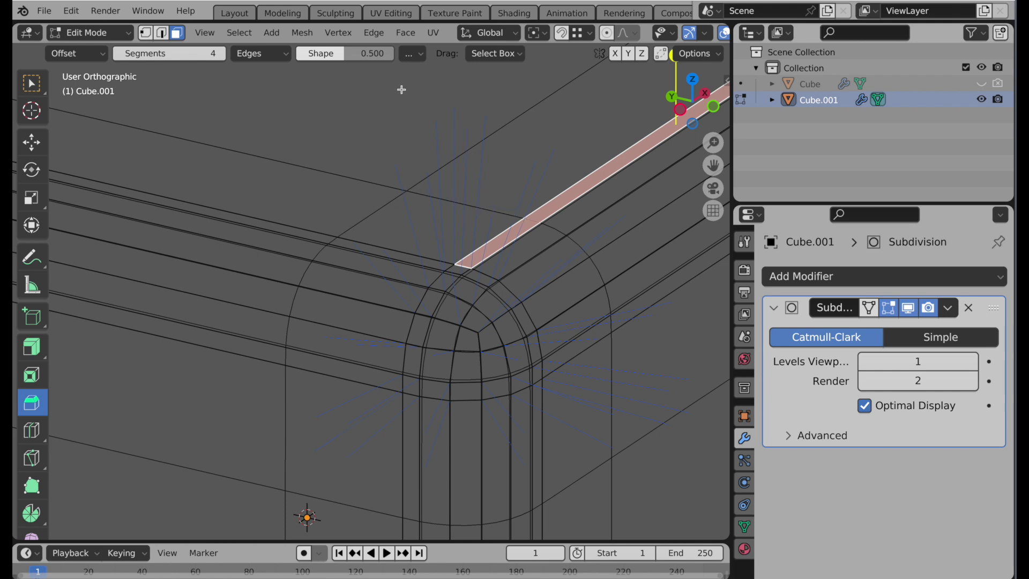
click(161, 33)
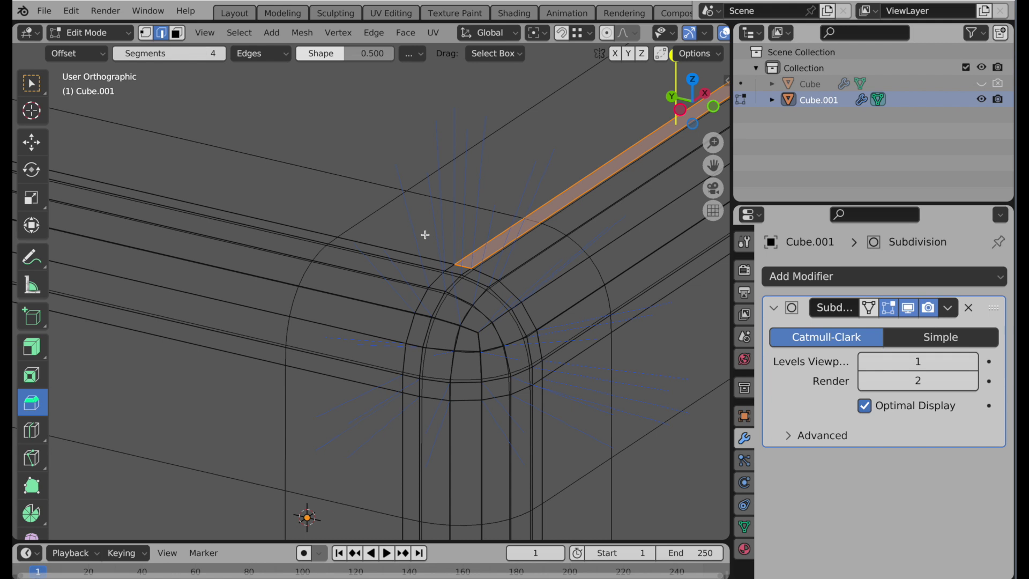
alt+click(419, 303)
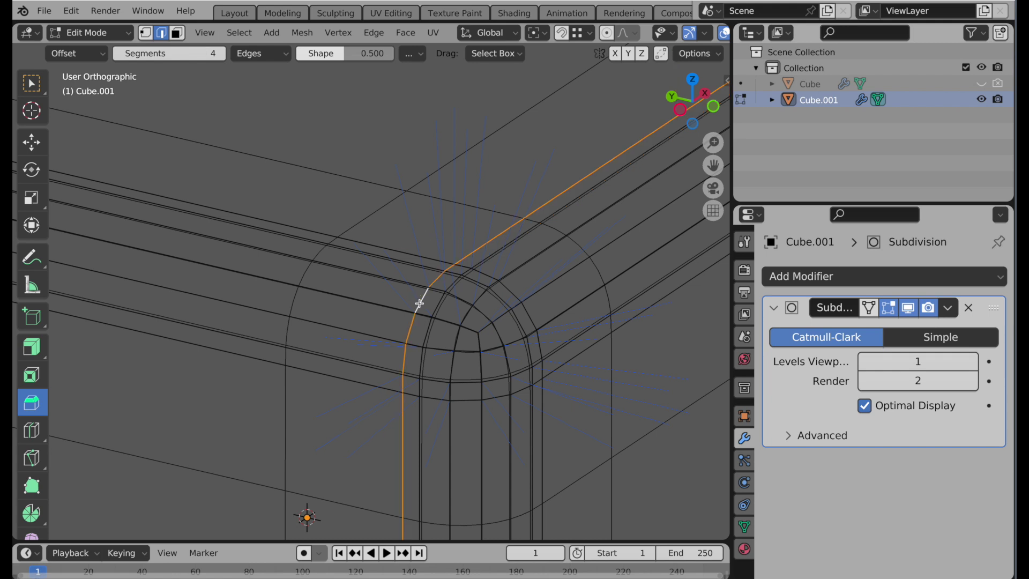
In solid shading, add the adjacent side boundary loop to the selection and orbit to check it
scroll(440, 289, down, 2)
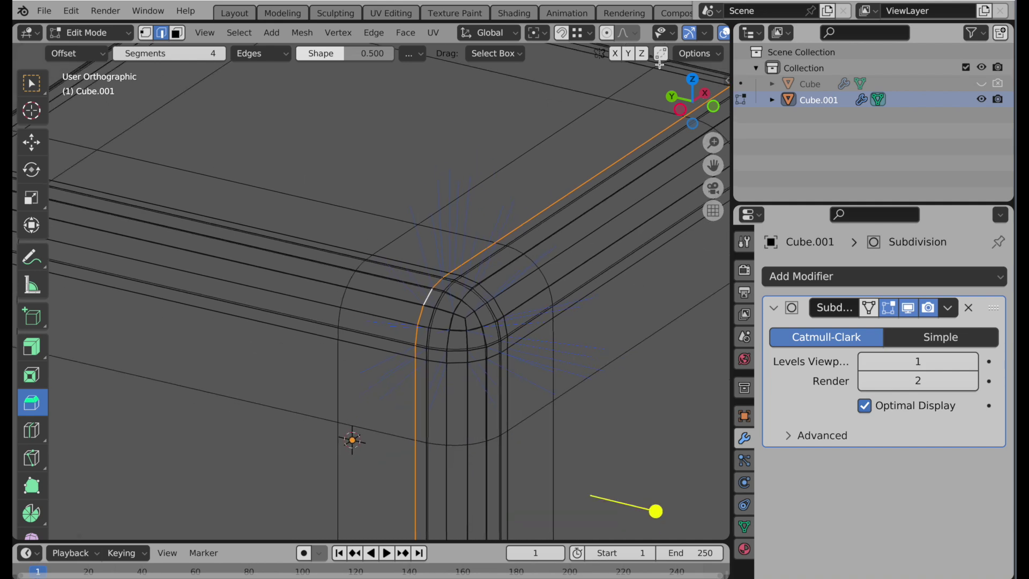
scroll(651, 33, down, 5)
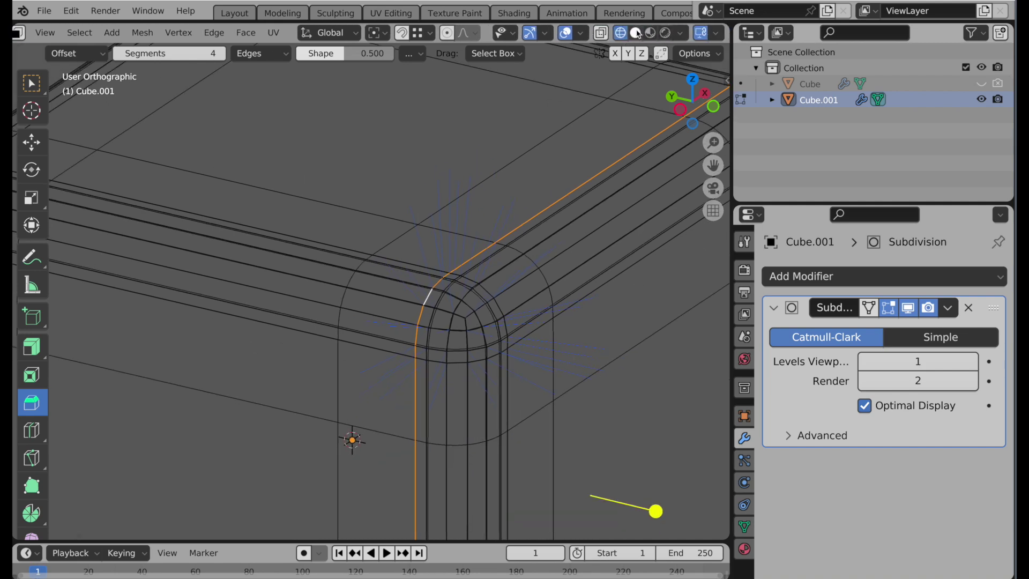
click(635, 33)
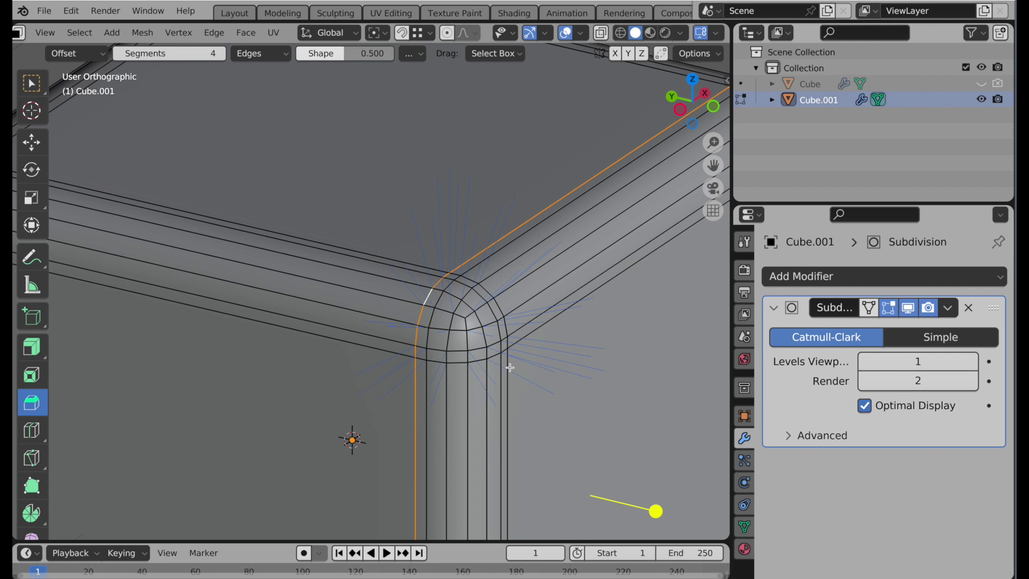
click(580, 33)
scroll(576, 443, down, 5)
alt+shift+click(508, 372)
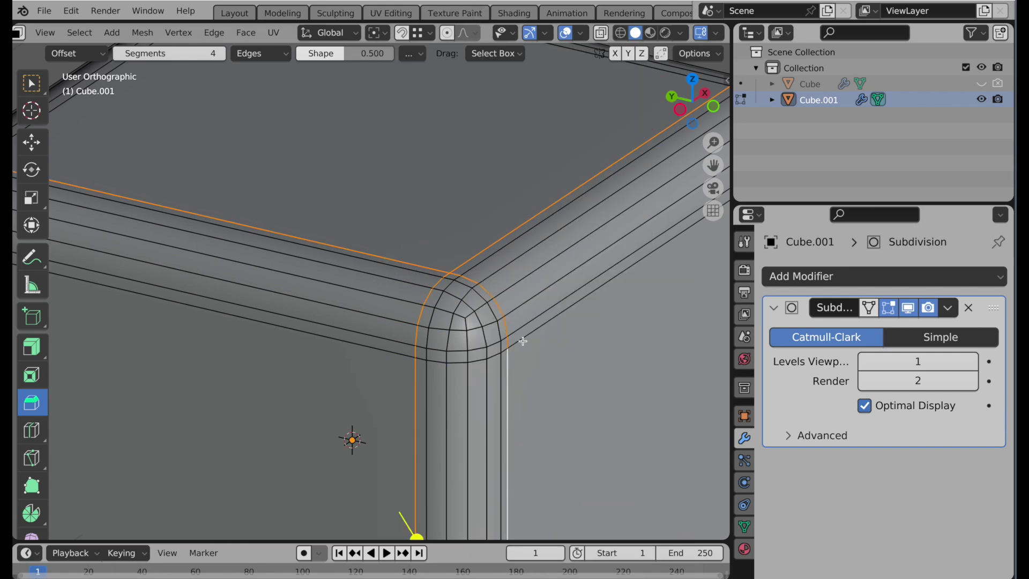
middle_drag(527, 397, 333, 310)
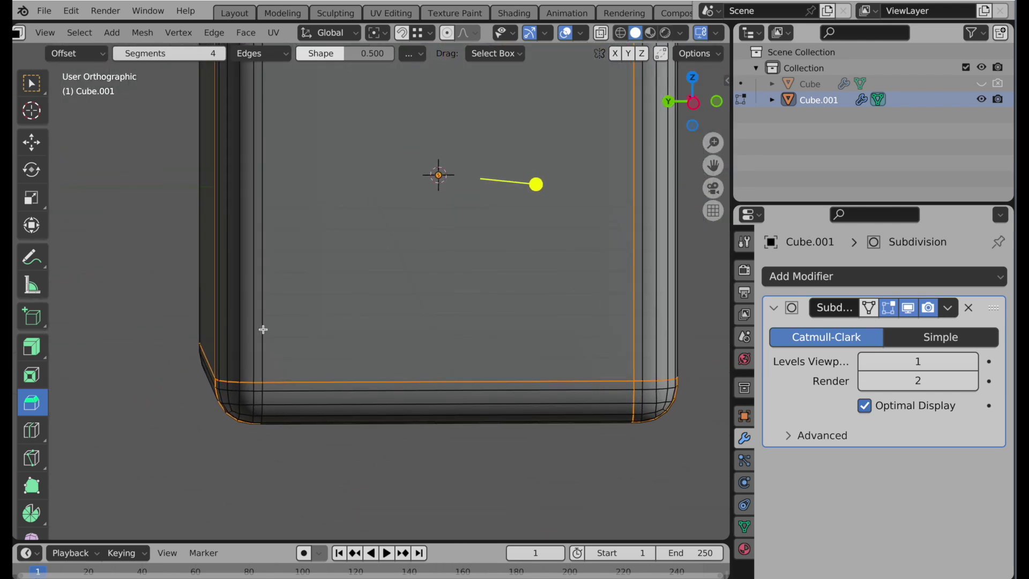
middle_drag(262, 330, 432, 306)
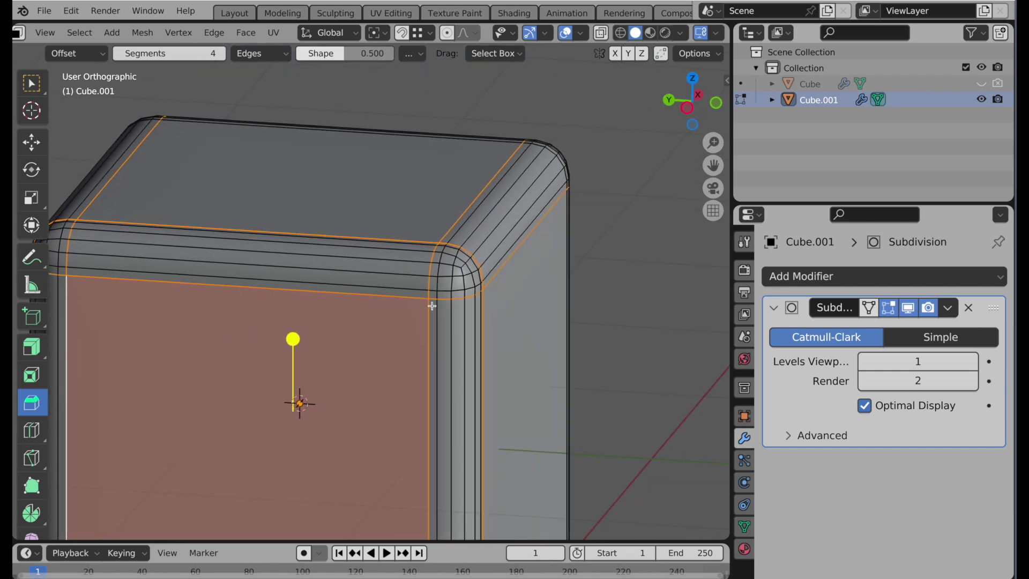
Switch to Left view with wireframe shading to see the selected boundary loops
click(688, 106)
scroll(484, 214, up, 6)
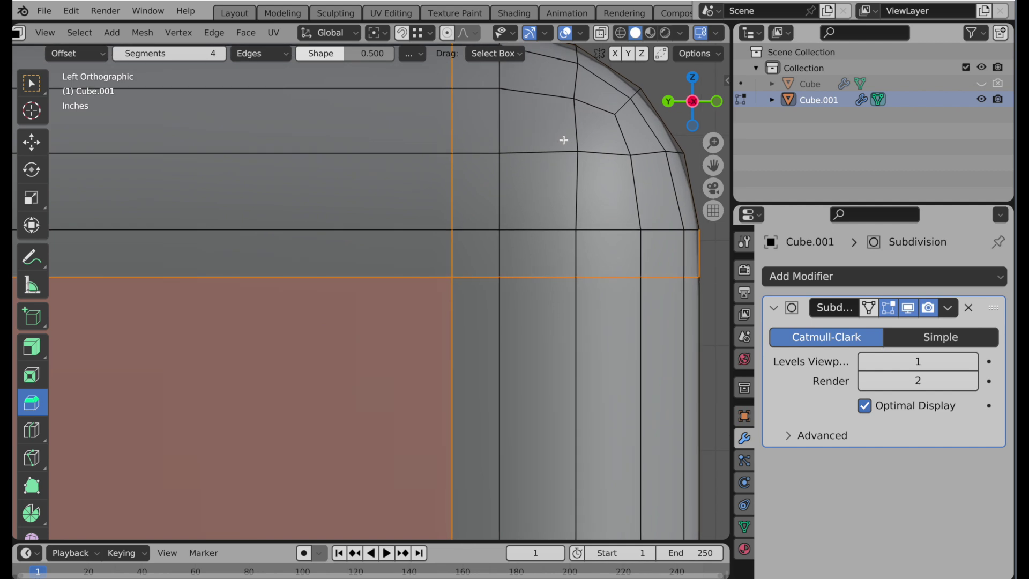
click(620, 33)
scroll(568, 213, down, 4)
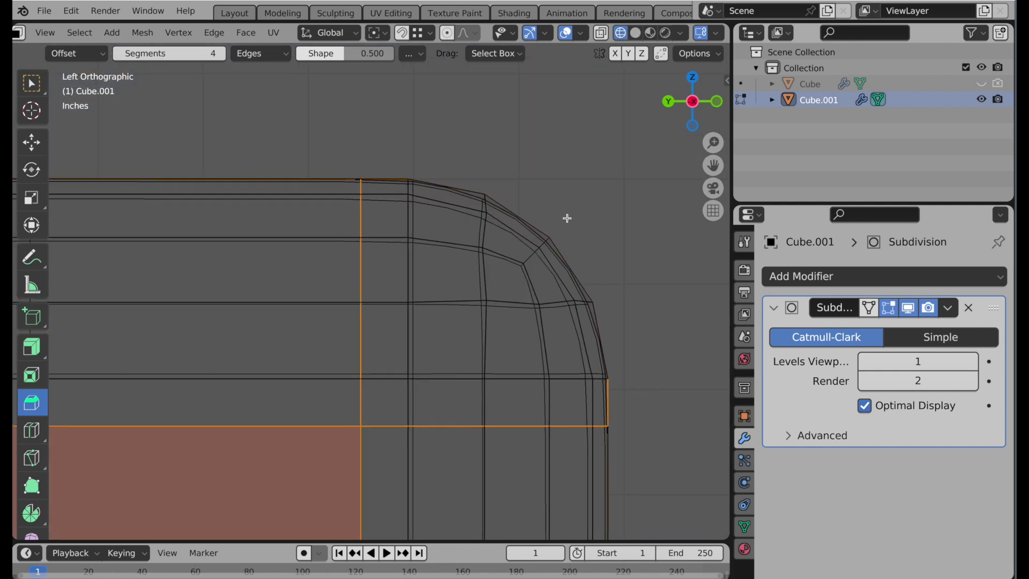
ctrl+scroll(585, 240, up, 1)
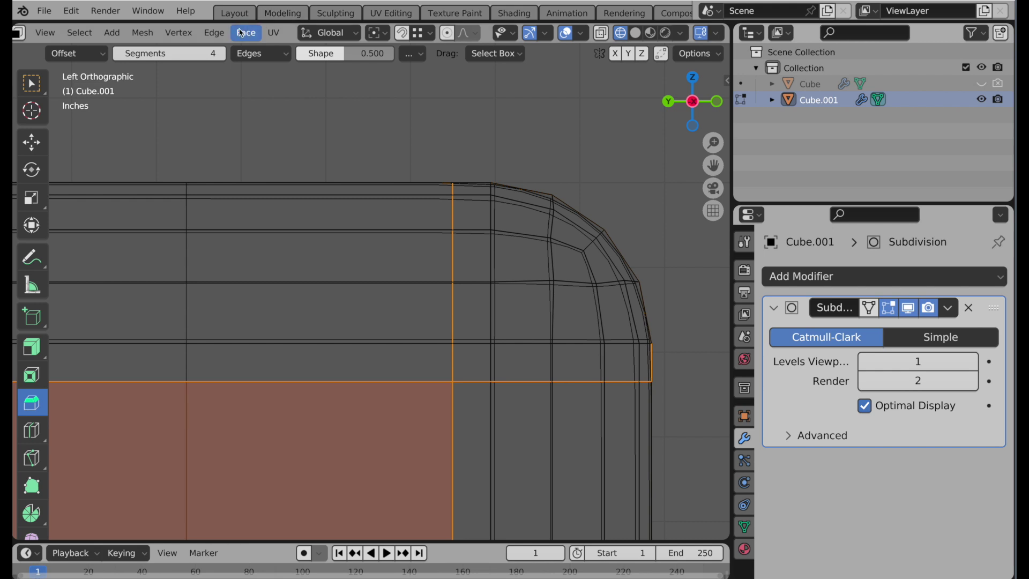
Apply an Edge Crease factor of 1.000 to the selected boundary edge loops
click(214, 33)
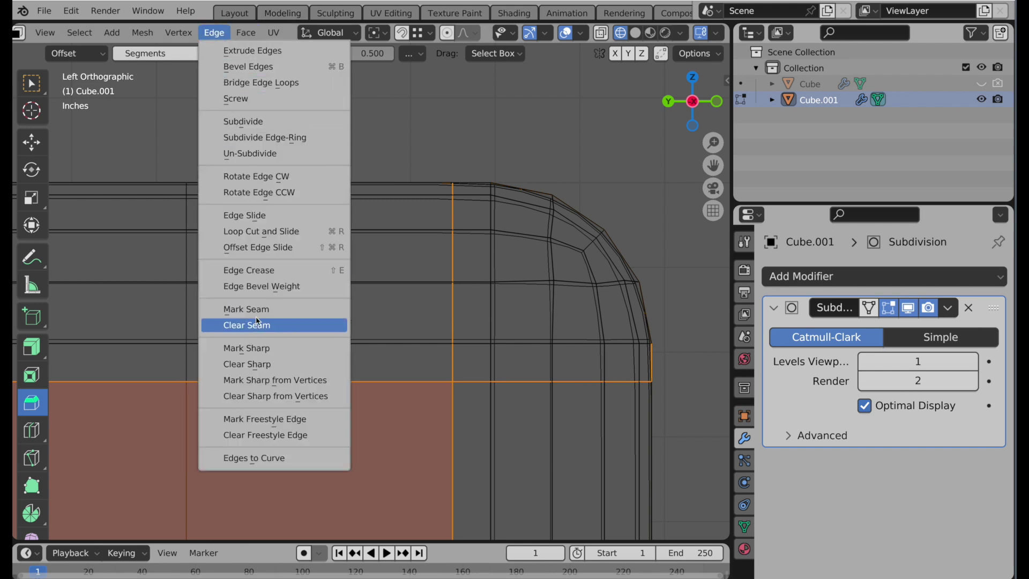
click(260, 271)
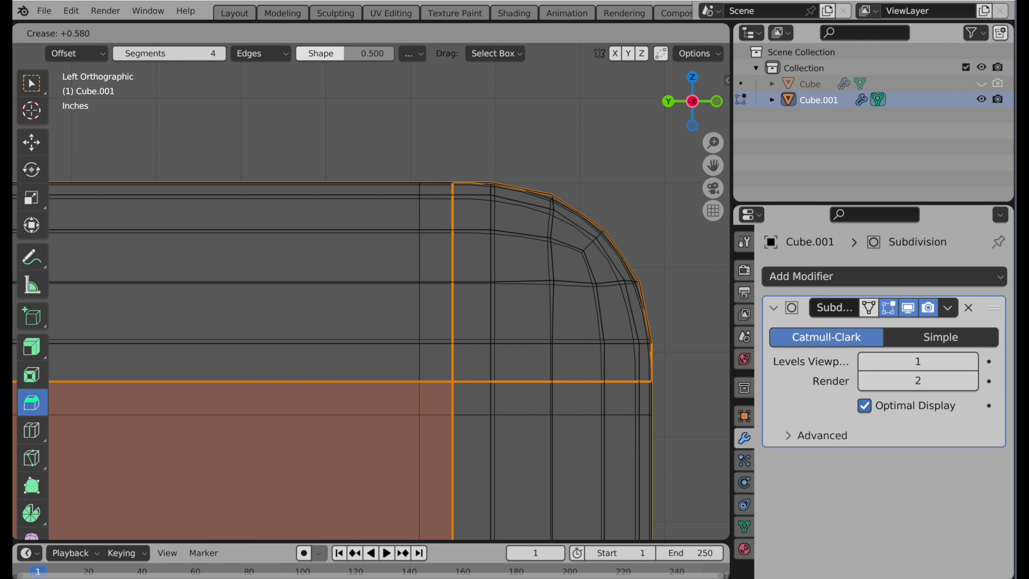
click(727, 502)
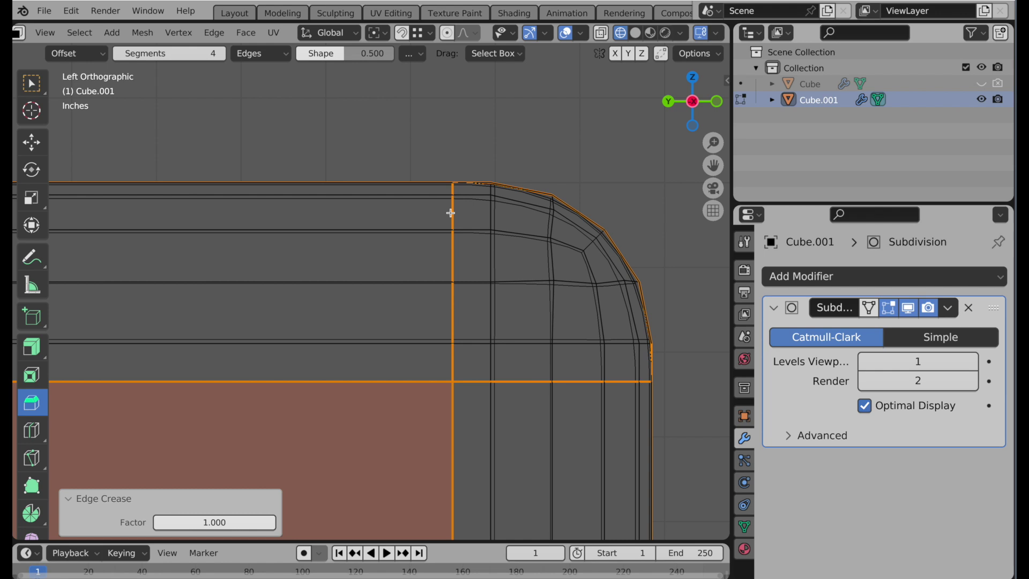
Return Cube.001 to Object Mode and view it from above, solid-shaded and deselected
key(Tab)
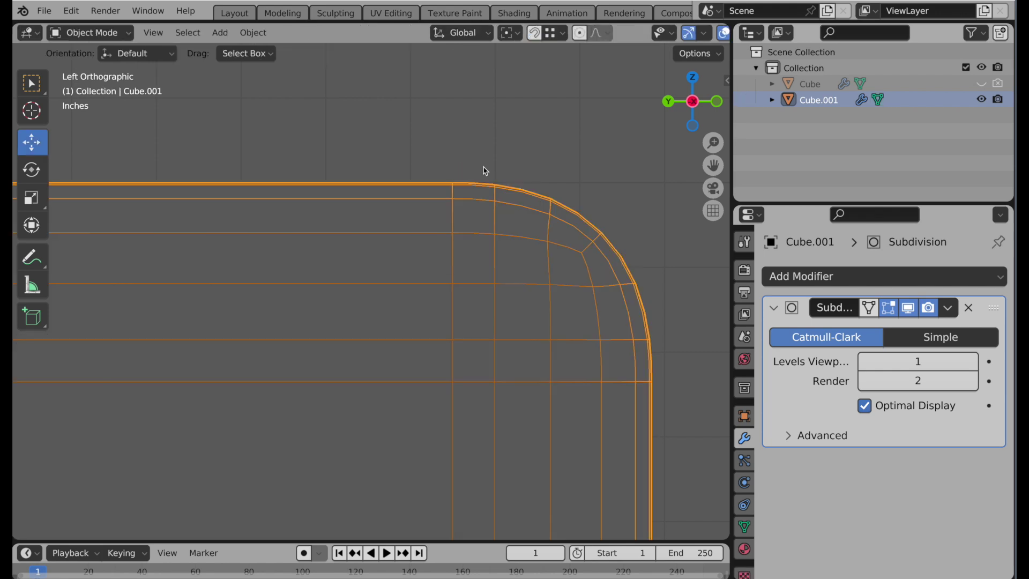
middle_drag(457, 223, 499, 201)
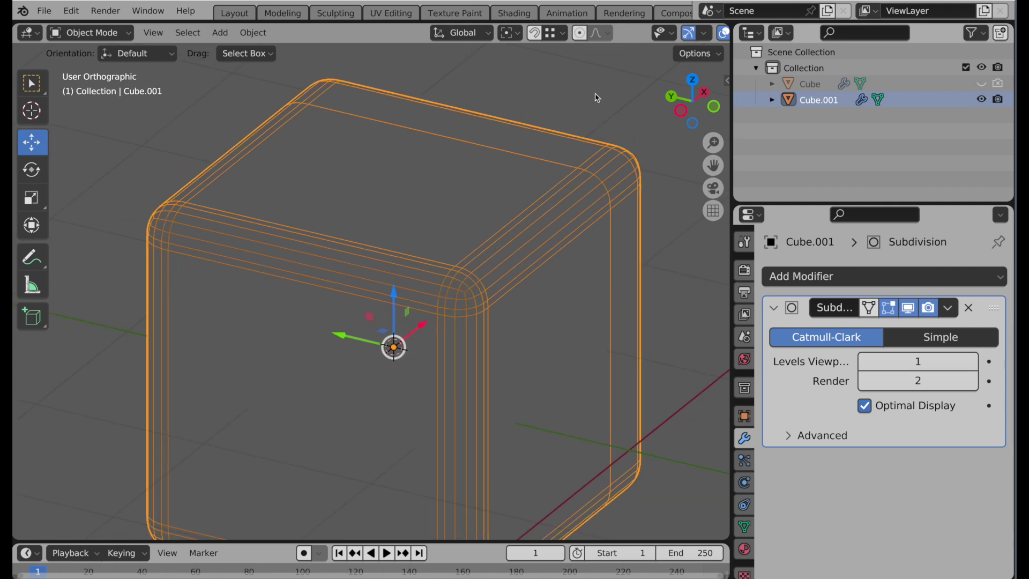
click(634, 33)
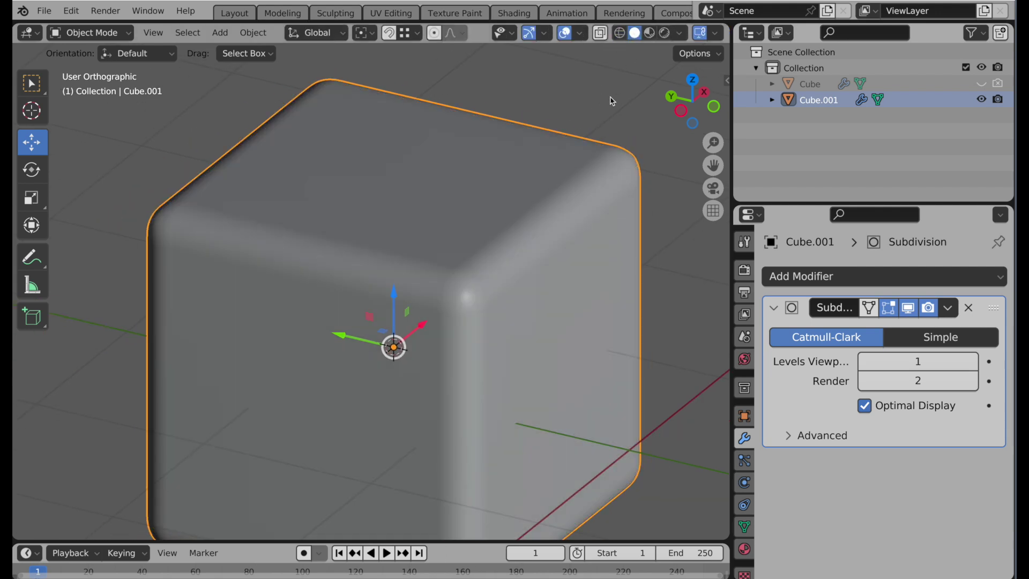
click(611, 101)
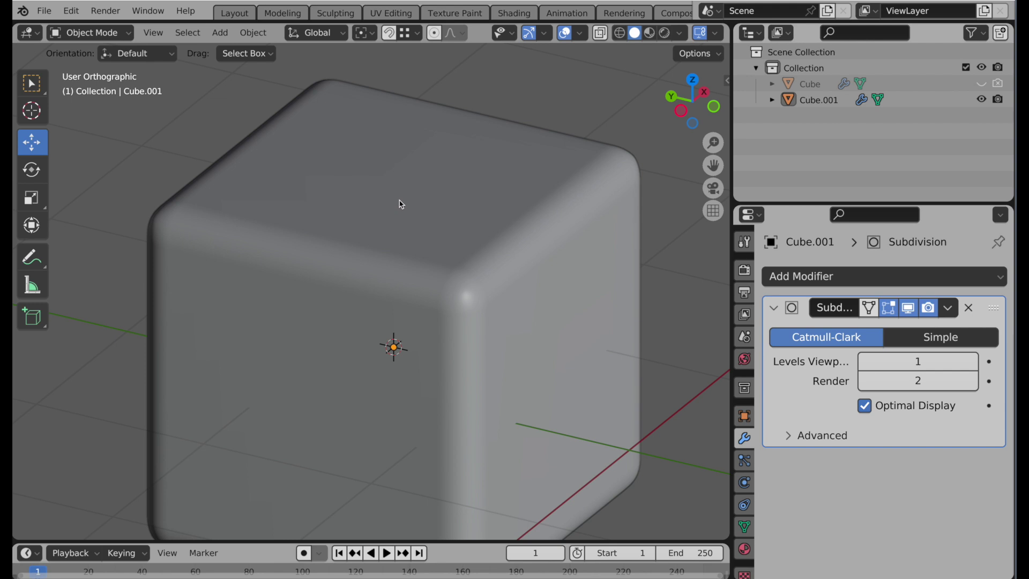